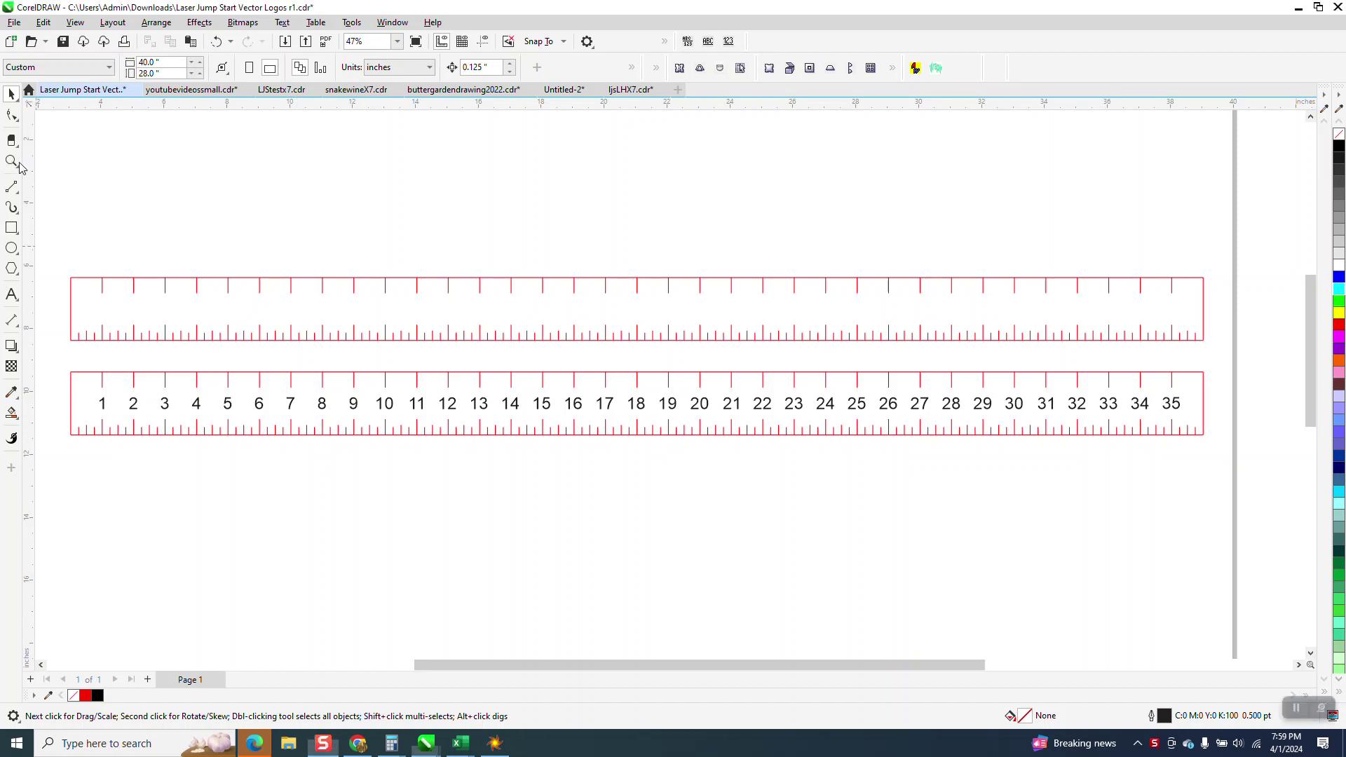
# Step: Marquee-zoom onto the numbered ruler's left end, framing numbers 1 to 4, then return to the Pick tool
pyautogui.moveTo(52, 272); pyautogui.dragTo(1237, 499)
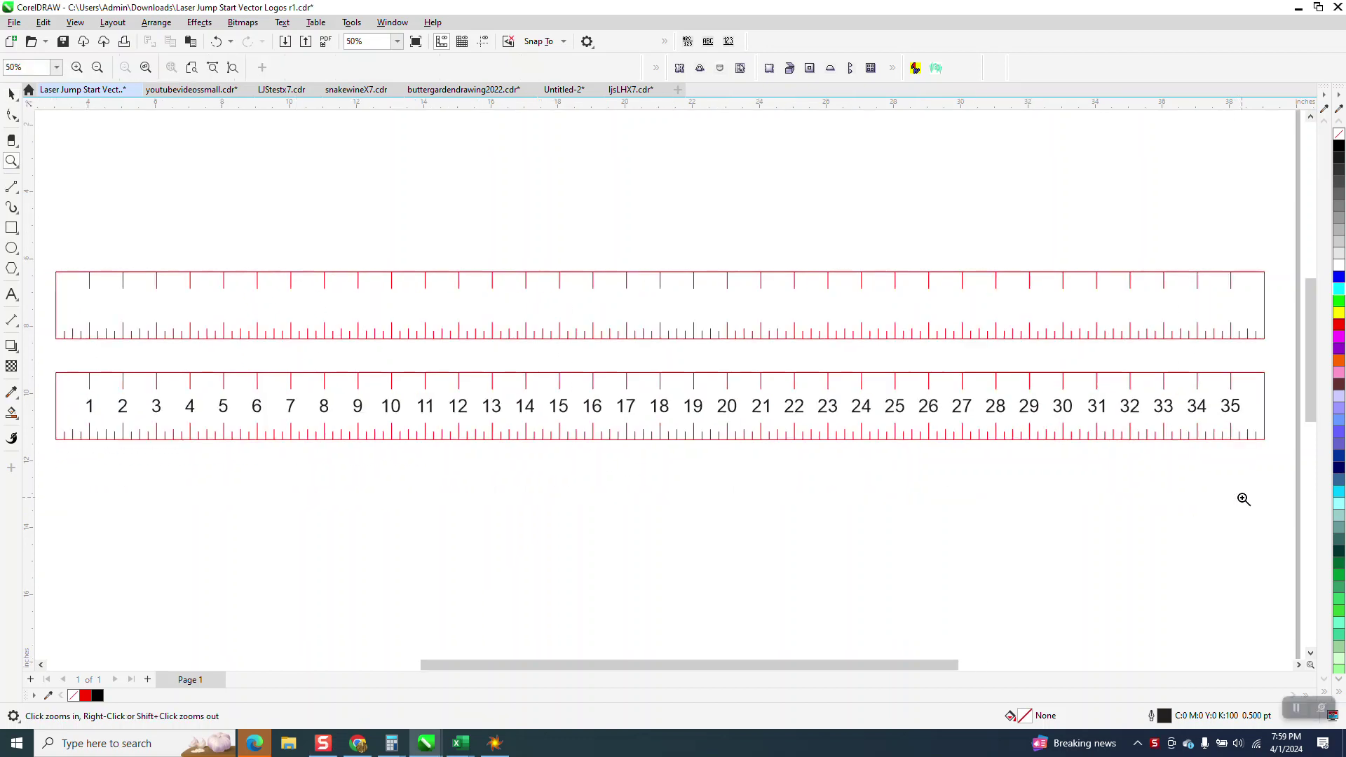
pyautogui.scroll(-1, 894, 397)
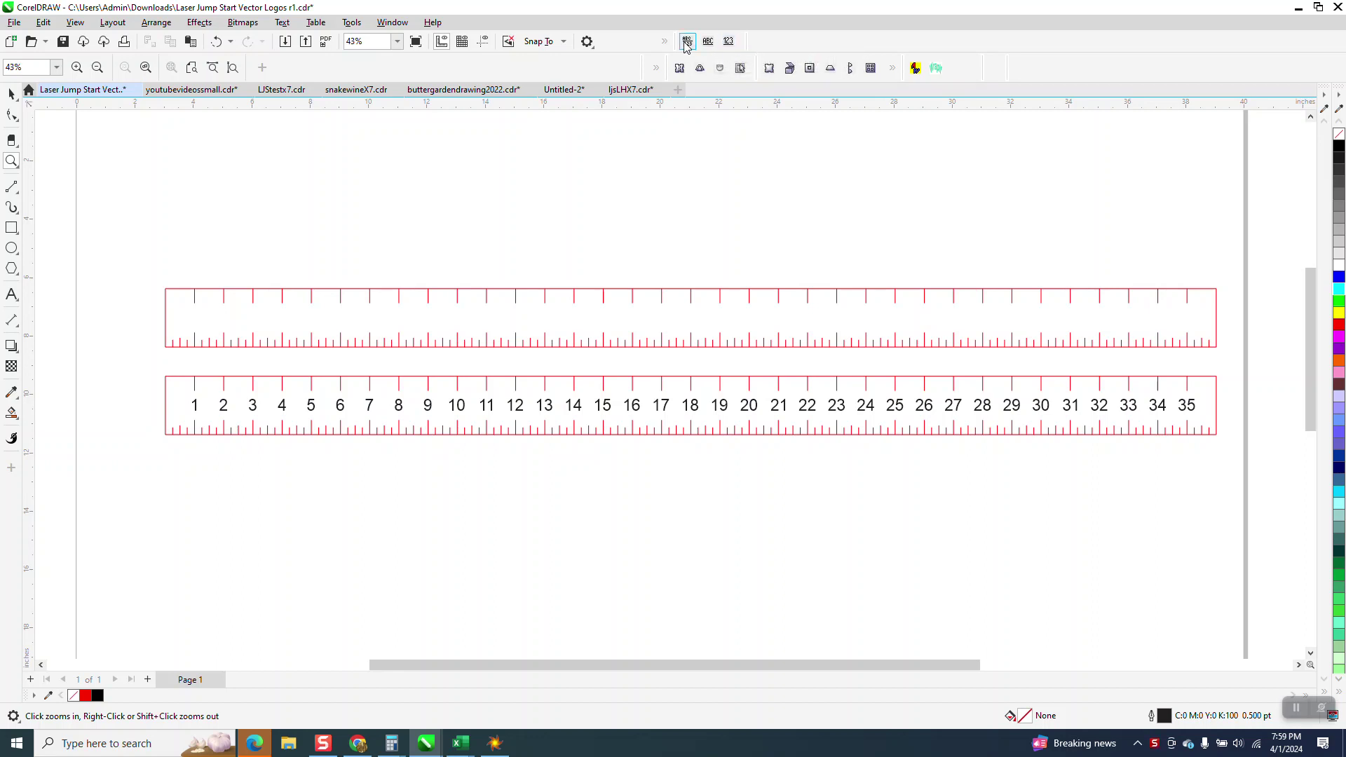
pyautogui.moveTo(175, 400); pyautogui.dragTo(262, 459)
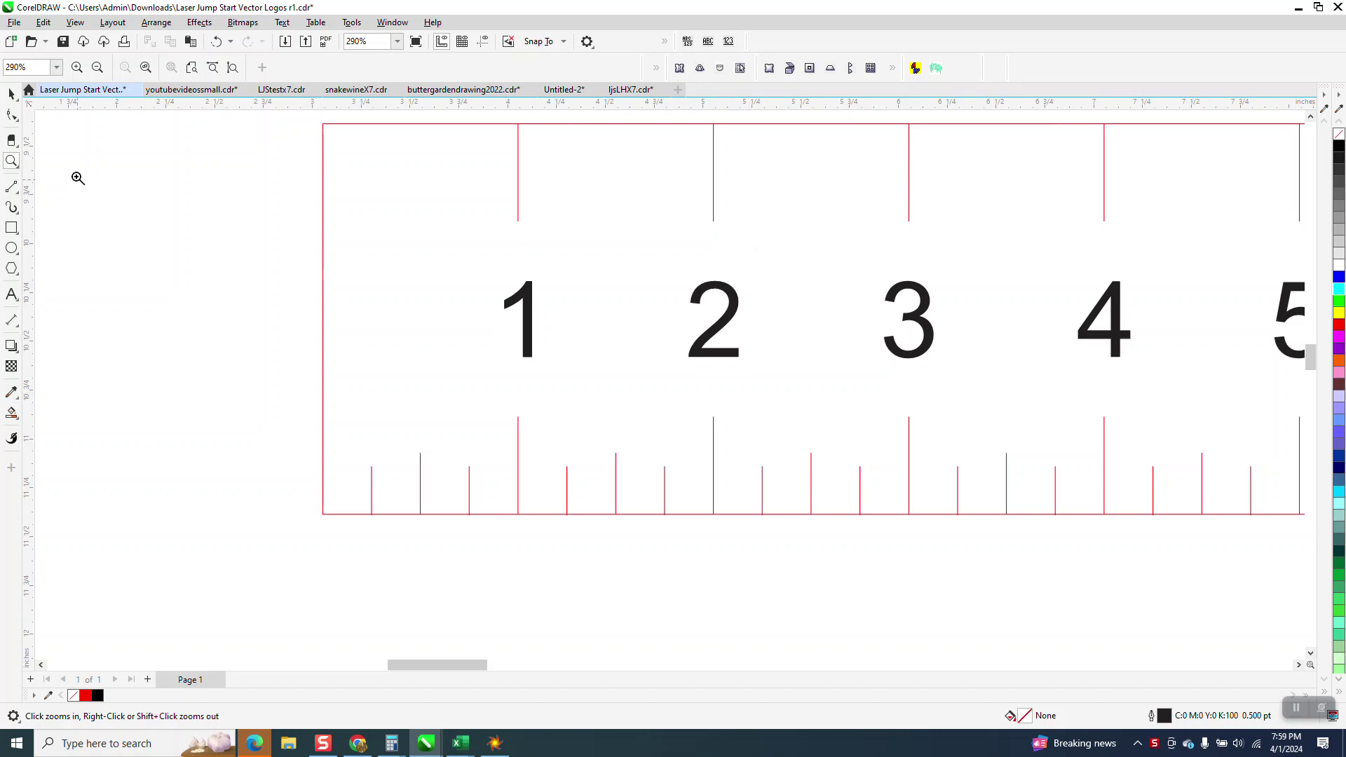
pyautogui.click(12, 95)
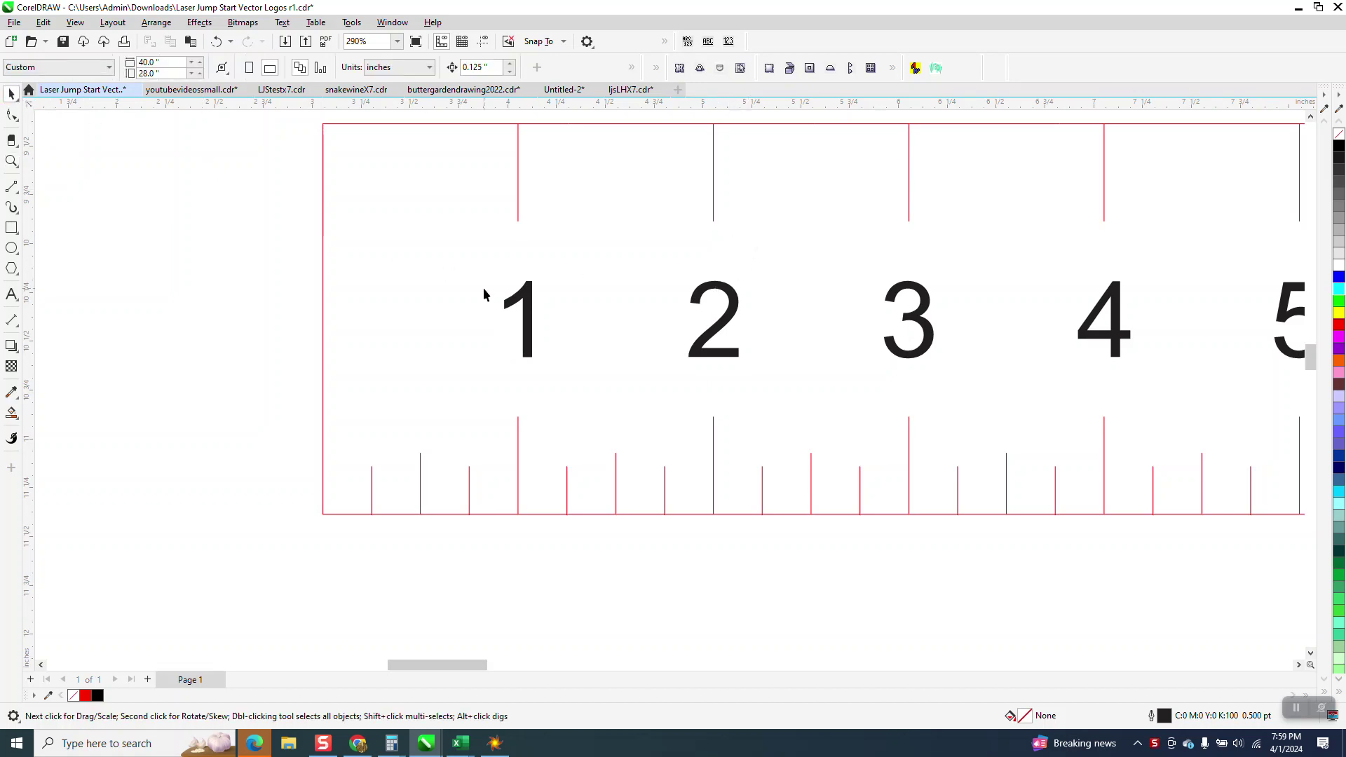
# Step: Snap the vertical guideline to the centre of the number 1 and turn on Show Guidelines
pyautogui.click(527, 301)
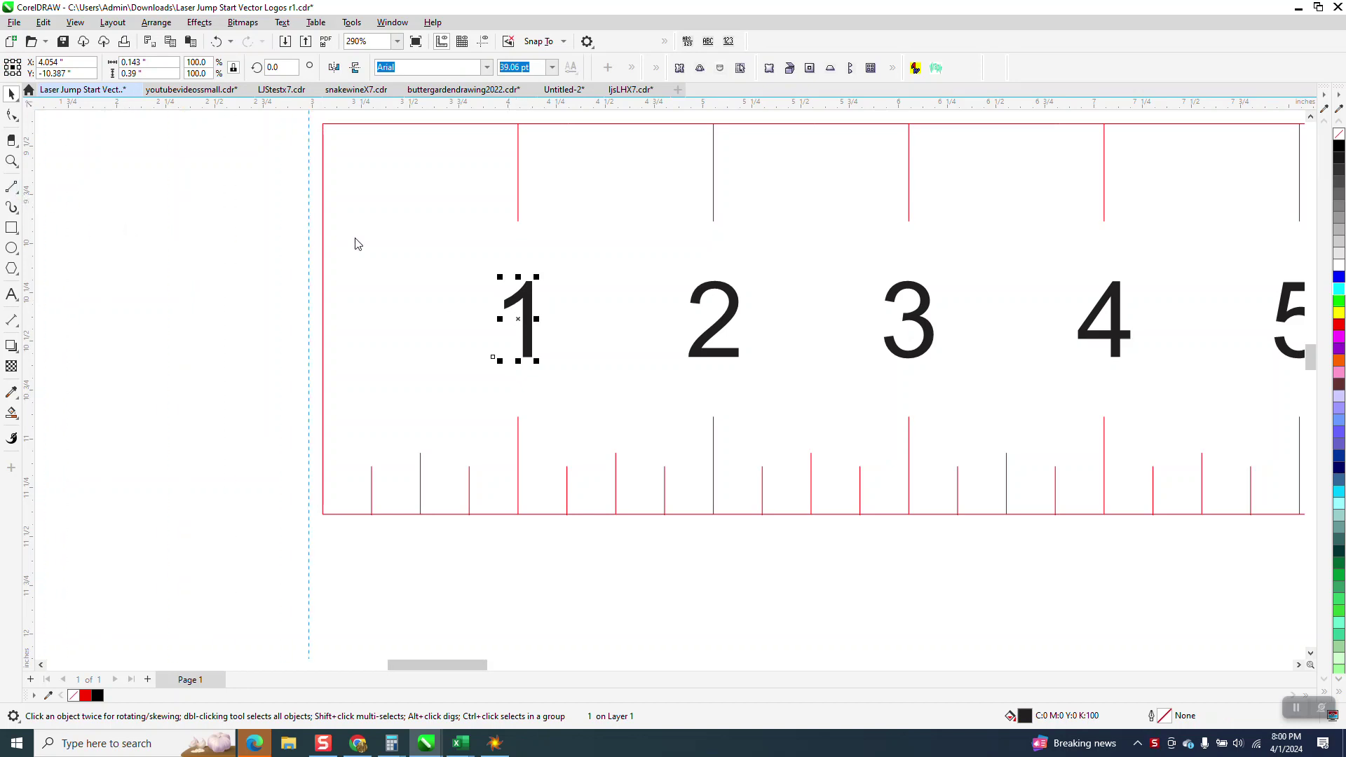
pyautogui.moveTo(358, 244); pyautogui.dragTo(515, 221)
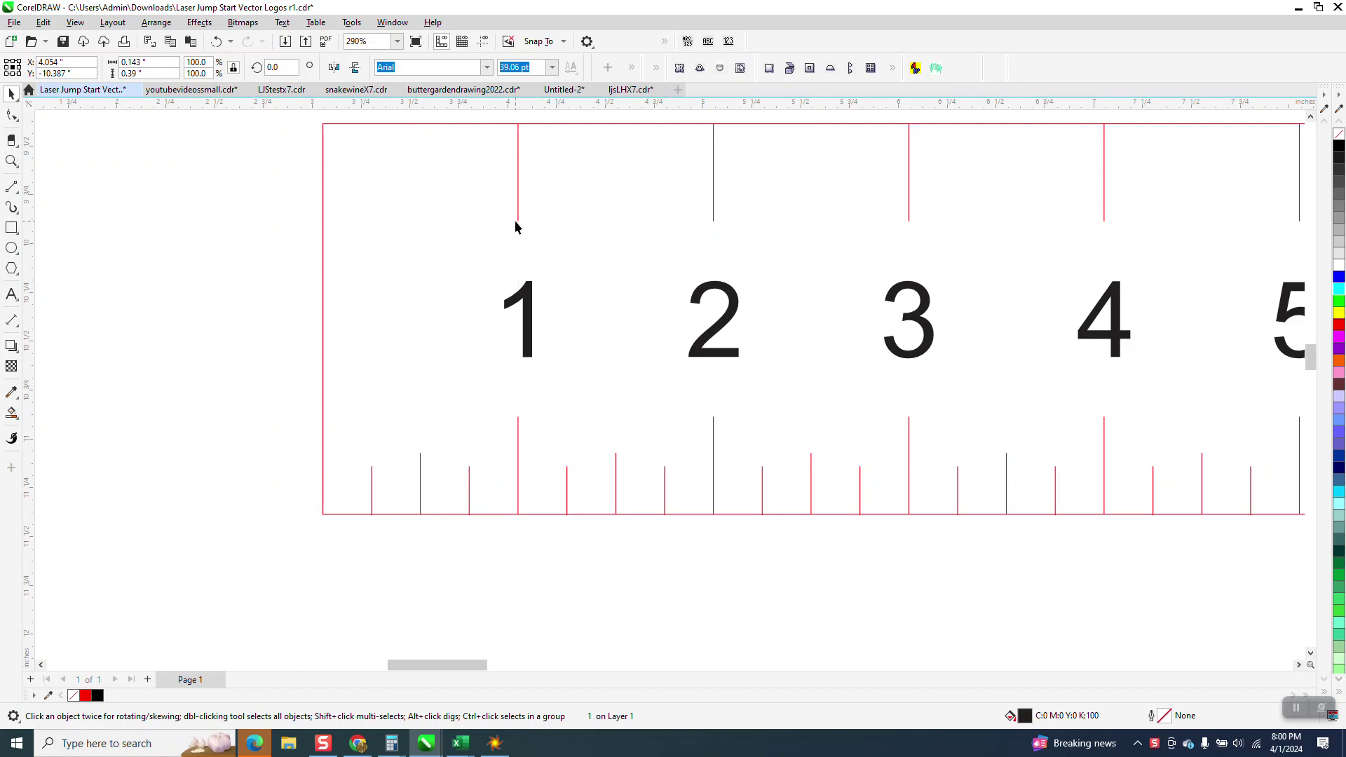
pyautogui.click(531, 298)
pyautogui.click(483, 43)
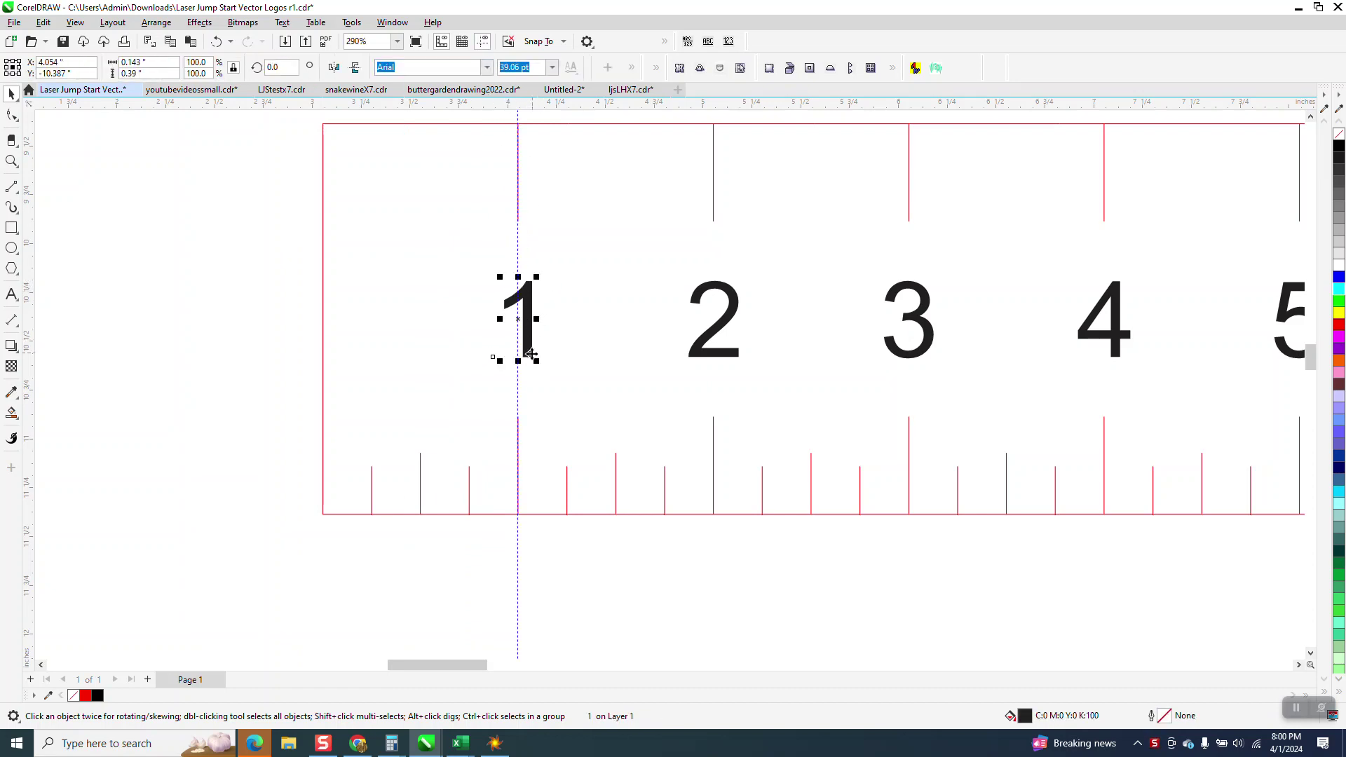
# Step: Zoom out, then frame the left ends of both rulers
pyautogui.click(186, 292)
pyautogui.scroll(-5, 153, 284)
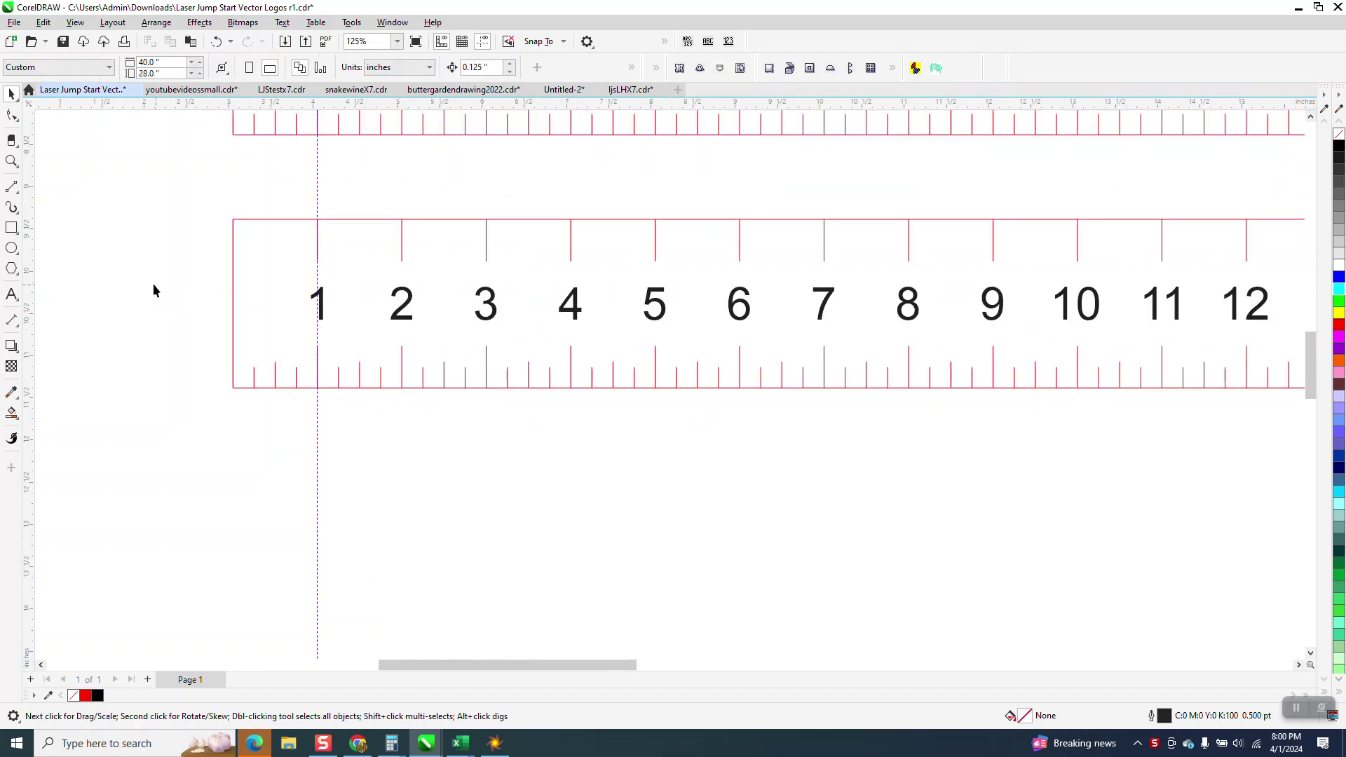
pyautogui.press('z')
pyautogui.moveTo(99, 171); pyautogui.dragTo(526, 297)
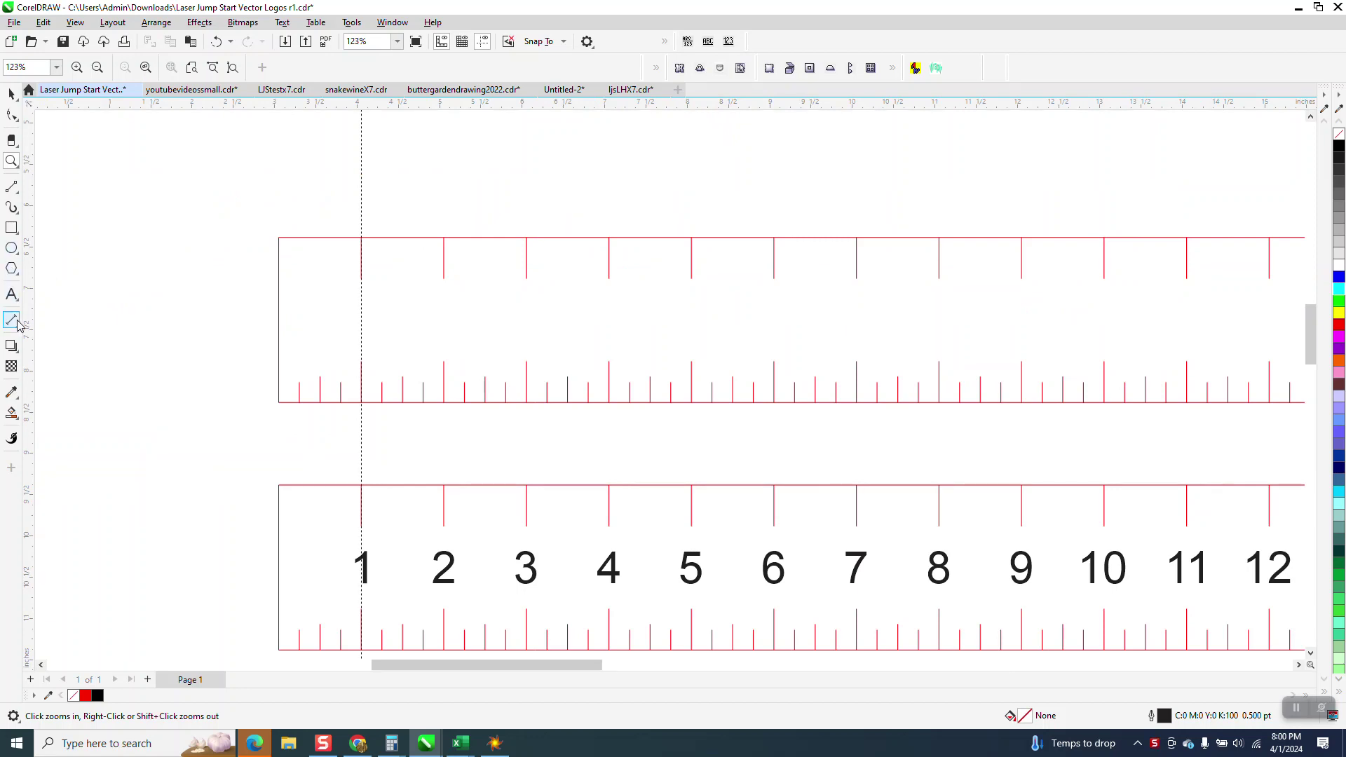
# Step: Type a letter X and centre it on the guideline in the upper ruler strip
pyautogui.click(12, 294)
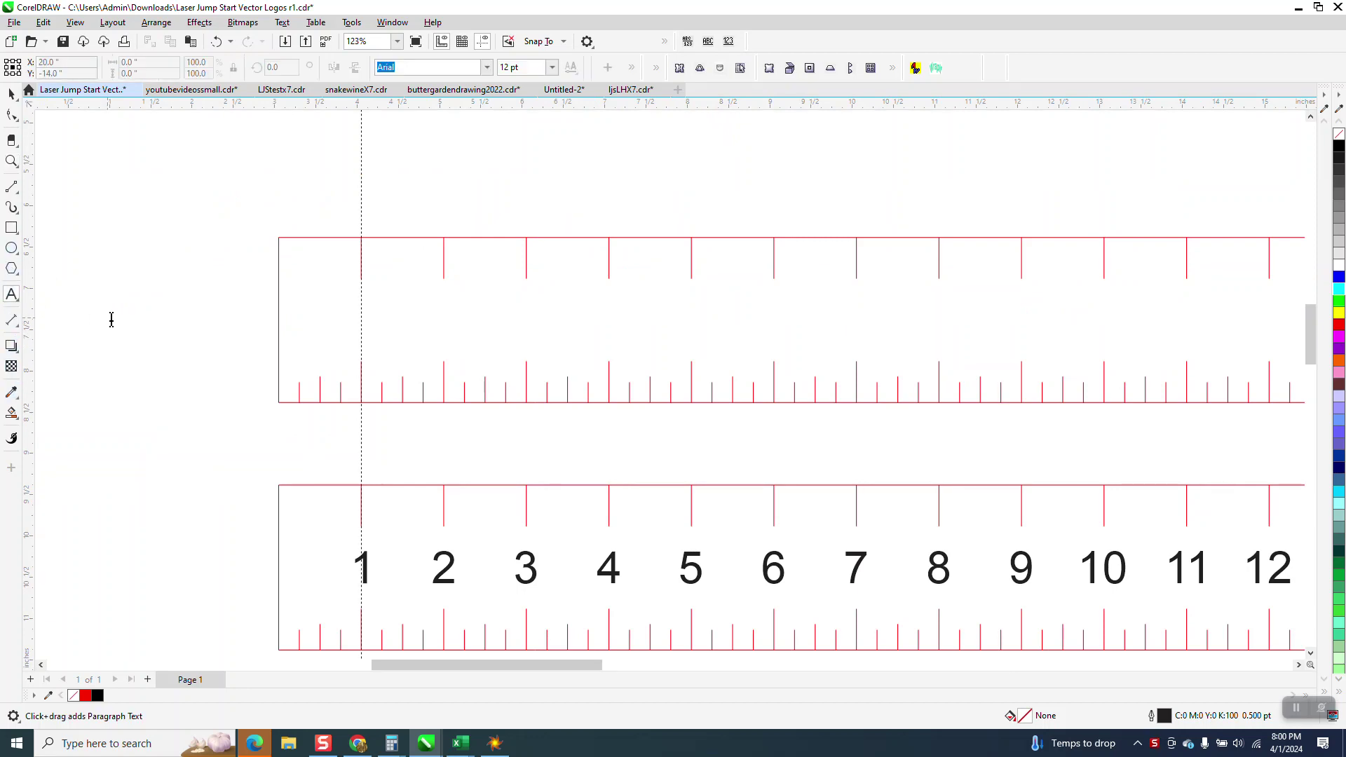
pyautogui.click(109, 315)
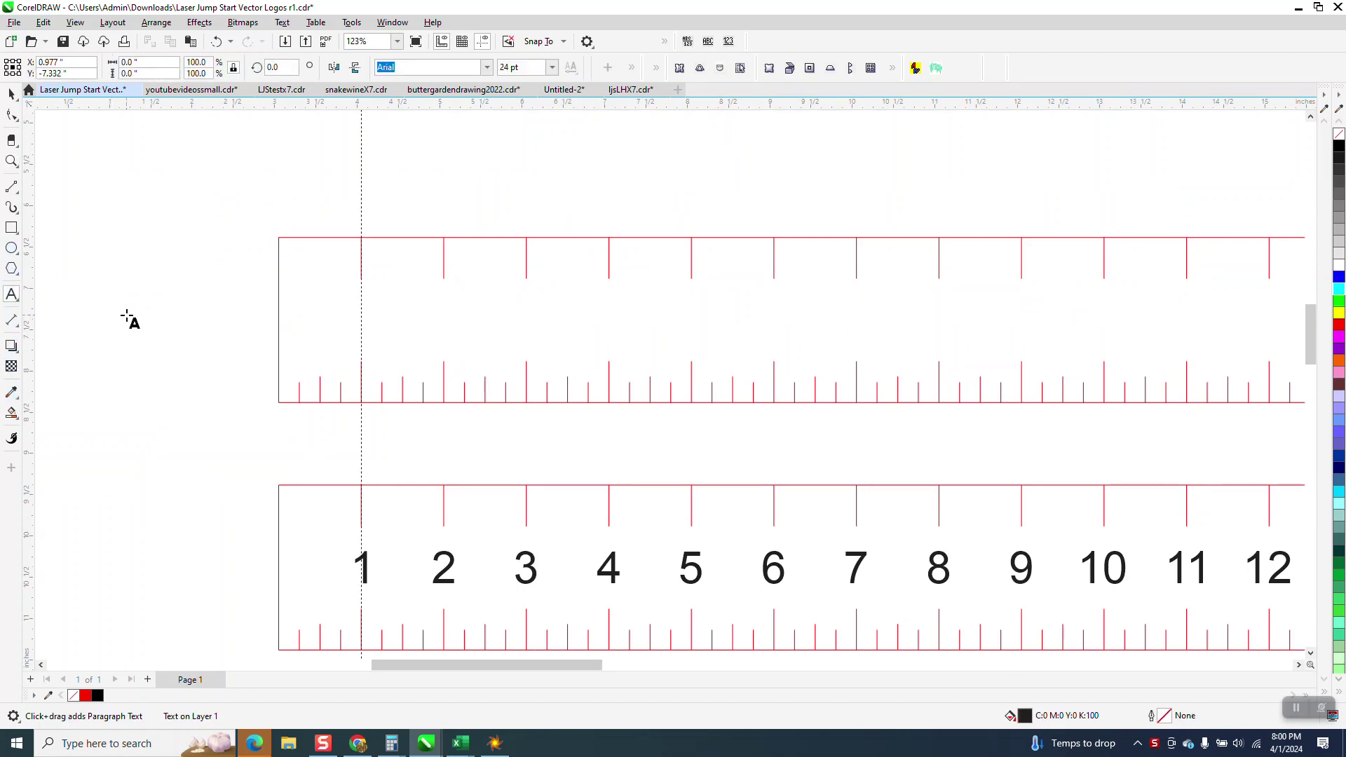
pyautogui.write('X')
pyautogui.hotkey('ctrl', 'space')
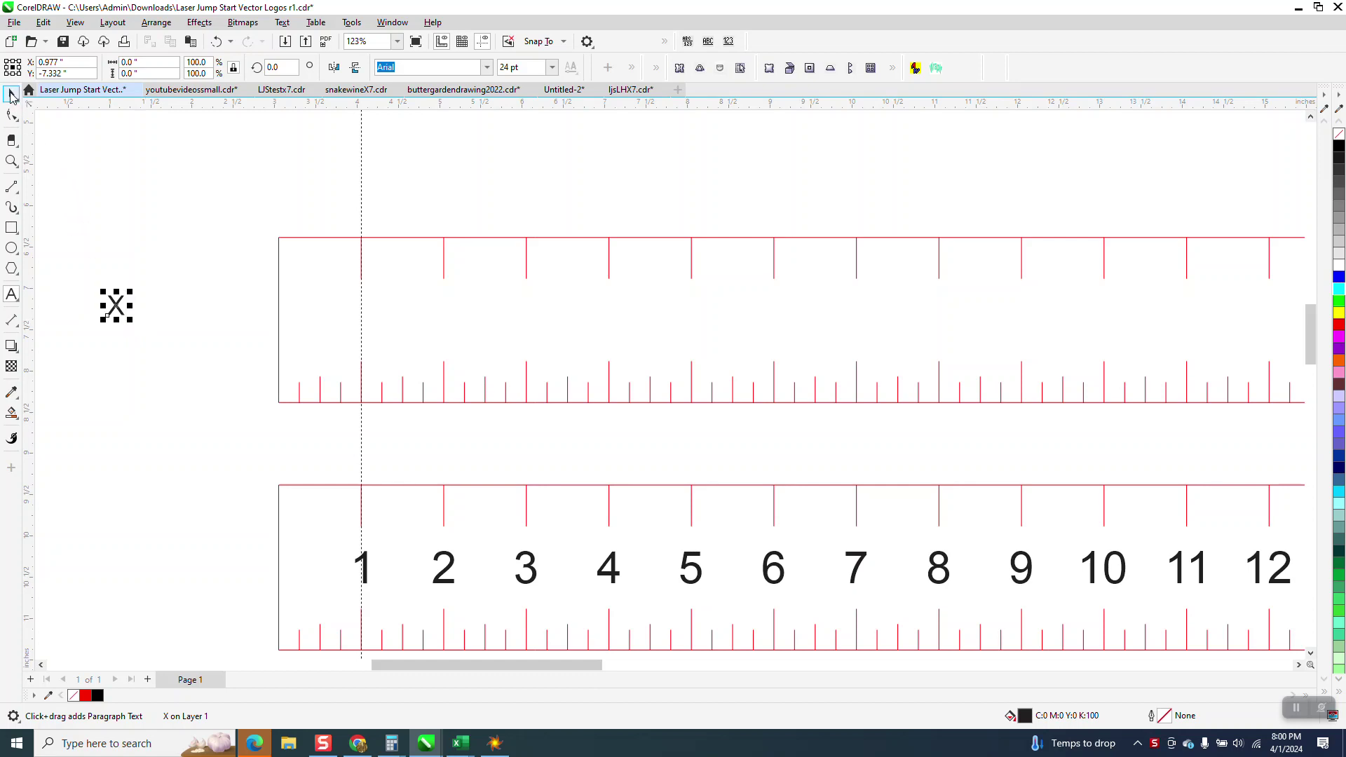
pyautogui.moveTo(135, 301); pyautogui.dragTo(306, 313)
pyautogui.moveTo(114, 306); pyautogui.dragTo(362, 323)
pyautogui.scroll(-1, 161, 321)
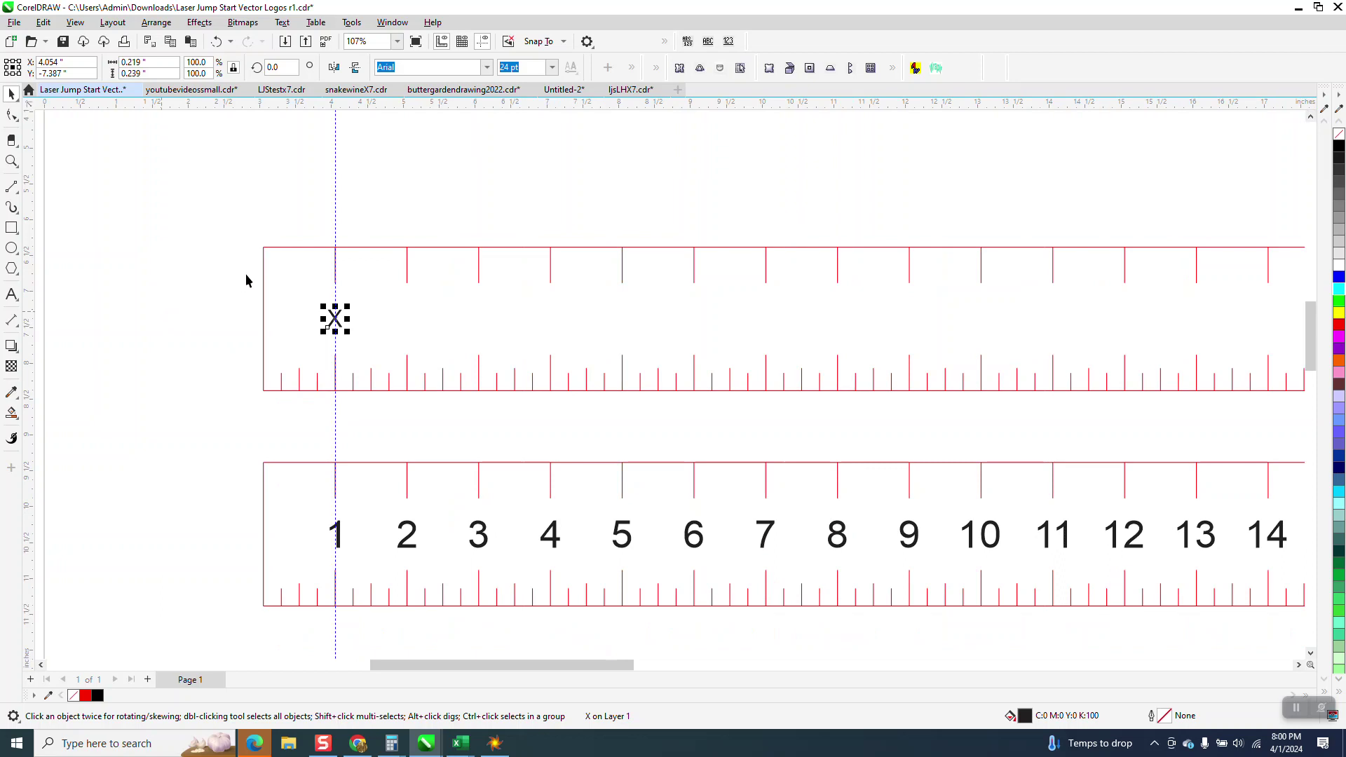
# Step: Set the nudge distance to 1 inch, test a duplicated and nudged X, then delete the test copy
pyautogui.click(389, 186)
pyautogui.moveTo(495, 68); pyautogui.dragTo(458, 70)
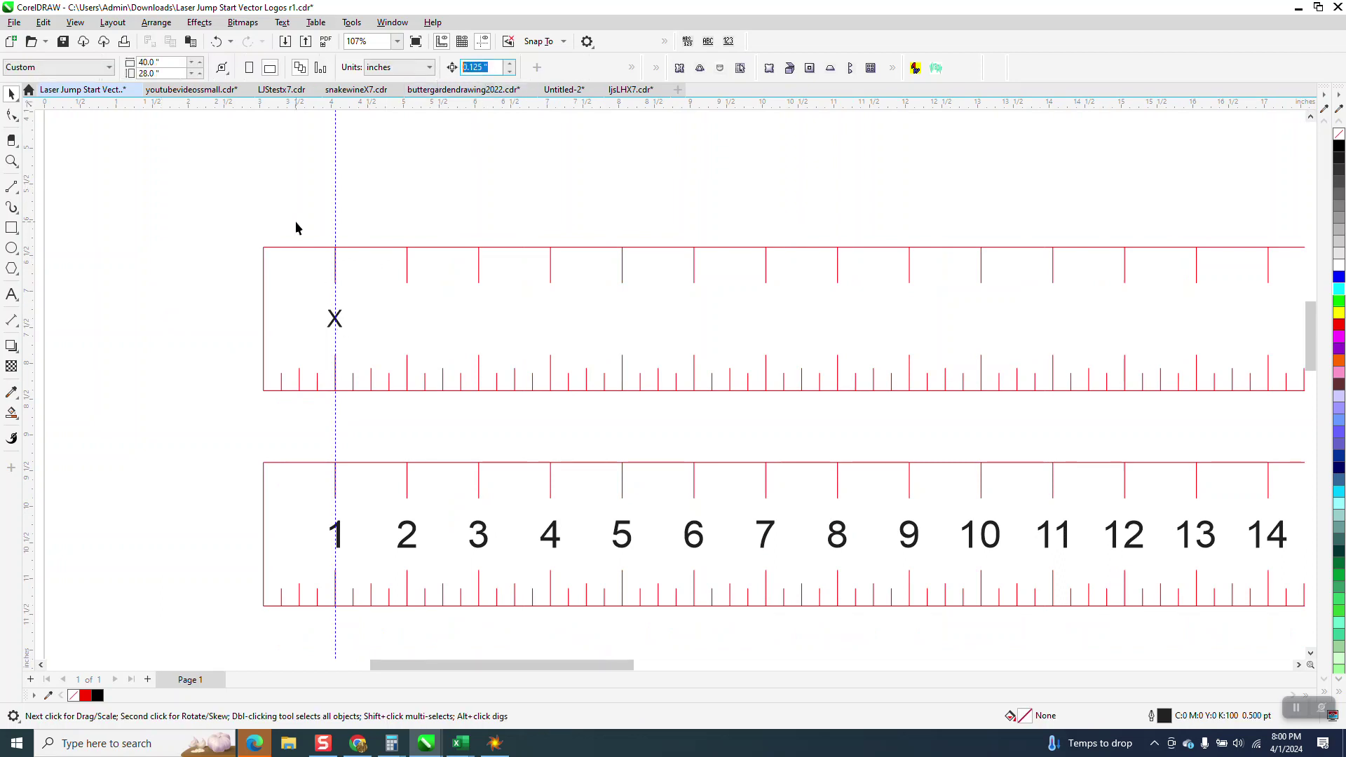
pyautogui.write('1')
pyautogui.moveTo(250, 214); pyautogui.dragTo(423, 378)
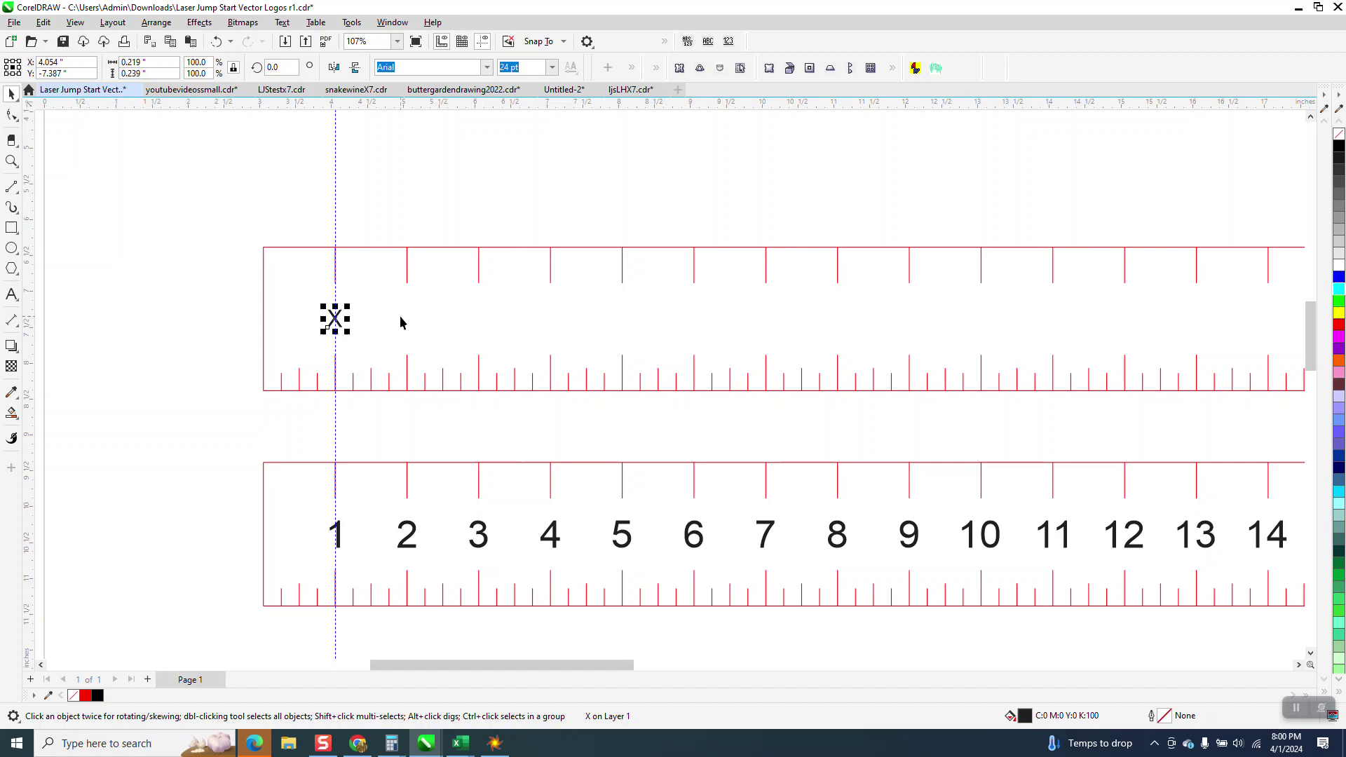
pyautogui.hotkey('ctrl', 'd')
pyautogui.press('Right')
pyautogui.press('Delete')
# Step: Set the horizontal duplicate offset to 0
pyautogui.click(634, 68)
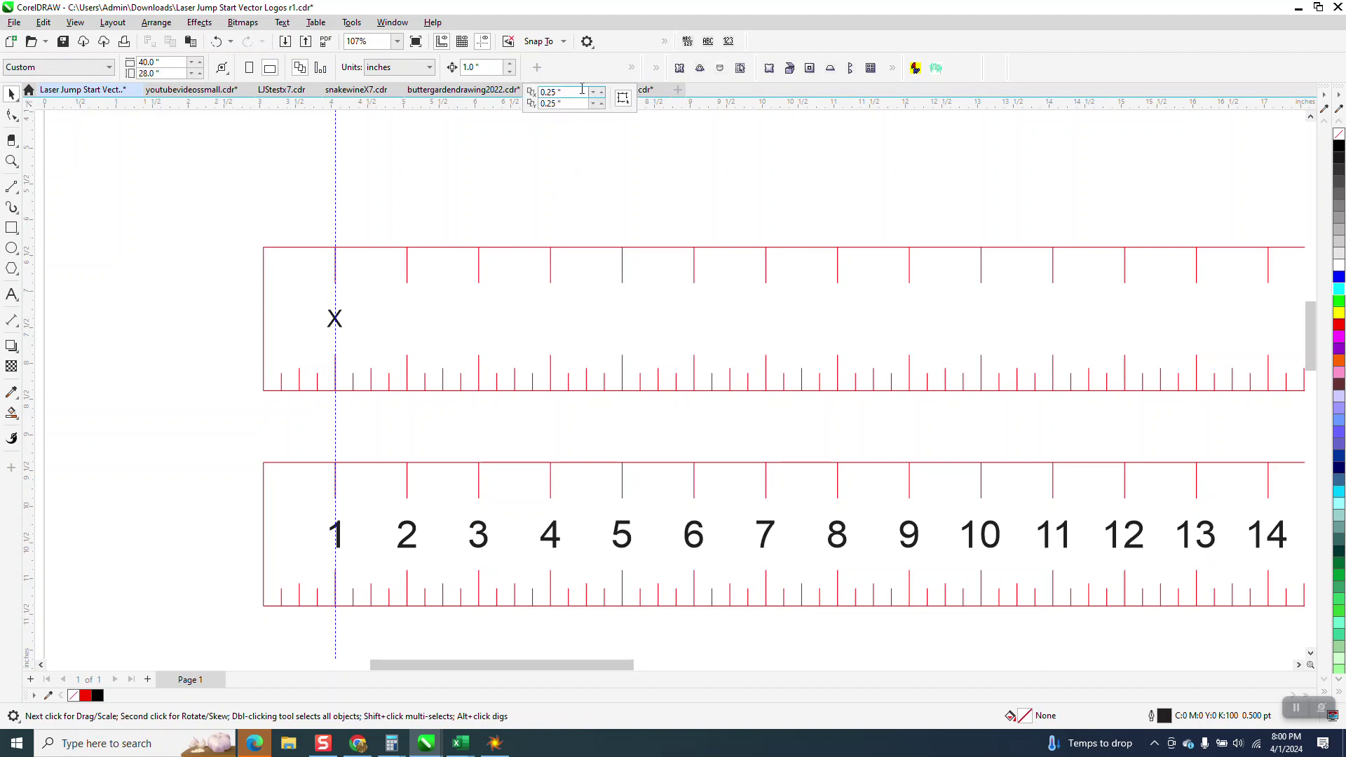
pyautogui.write('0')
pyautogui.click(541, 106)
pyautogui.click(324, 348)
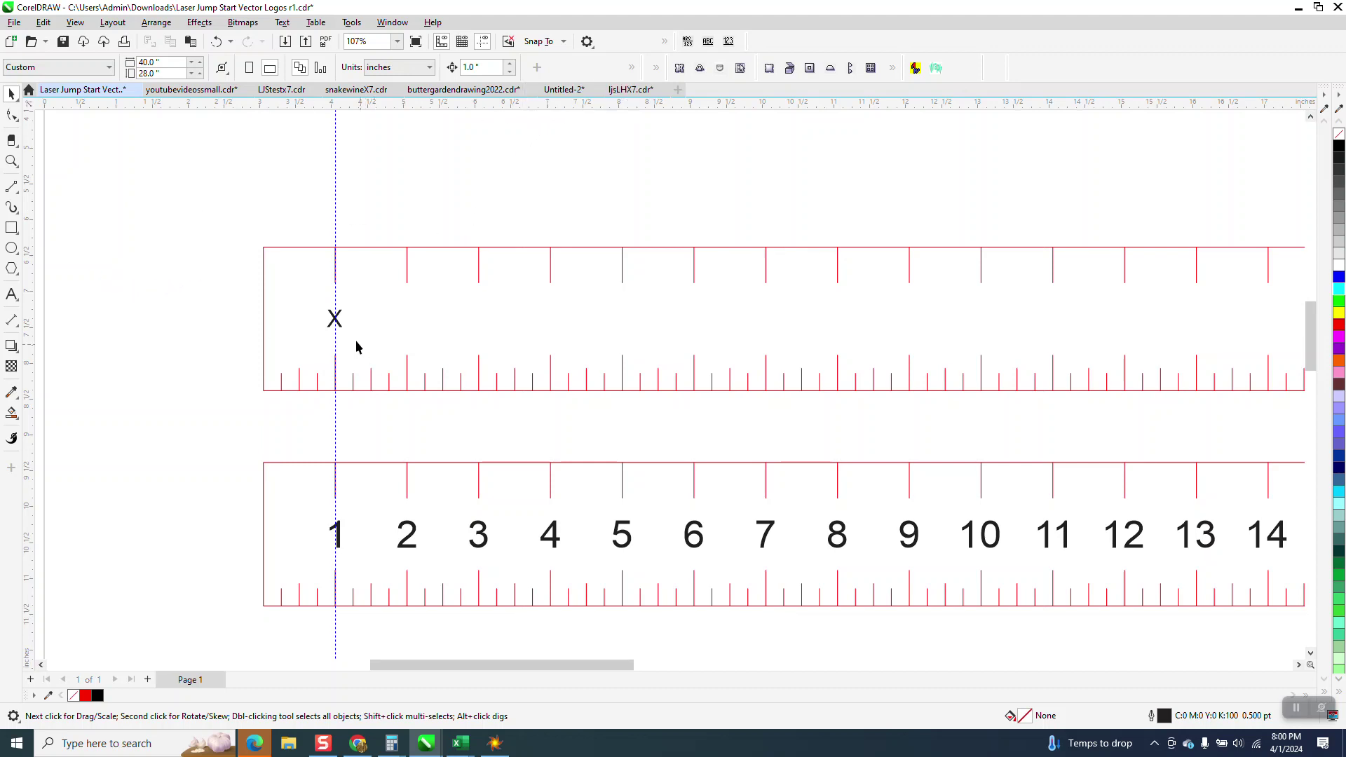
# Step: Duplicate the X repeatedly so copies sit on every inch tick up to 35
pyautogui.click(343, 323)
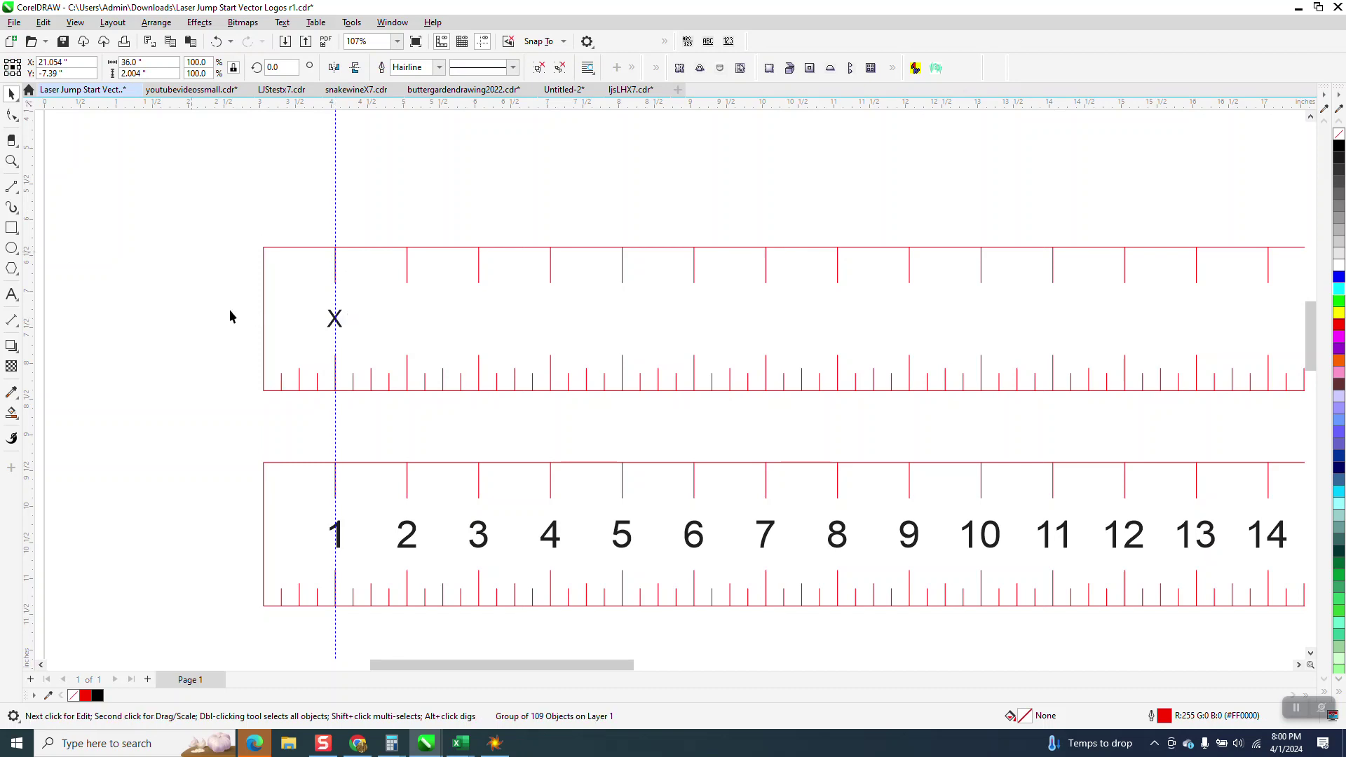
pyautogui.hotkey('ctrl', 'd')
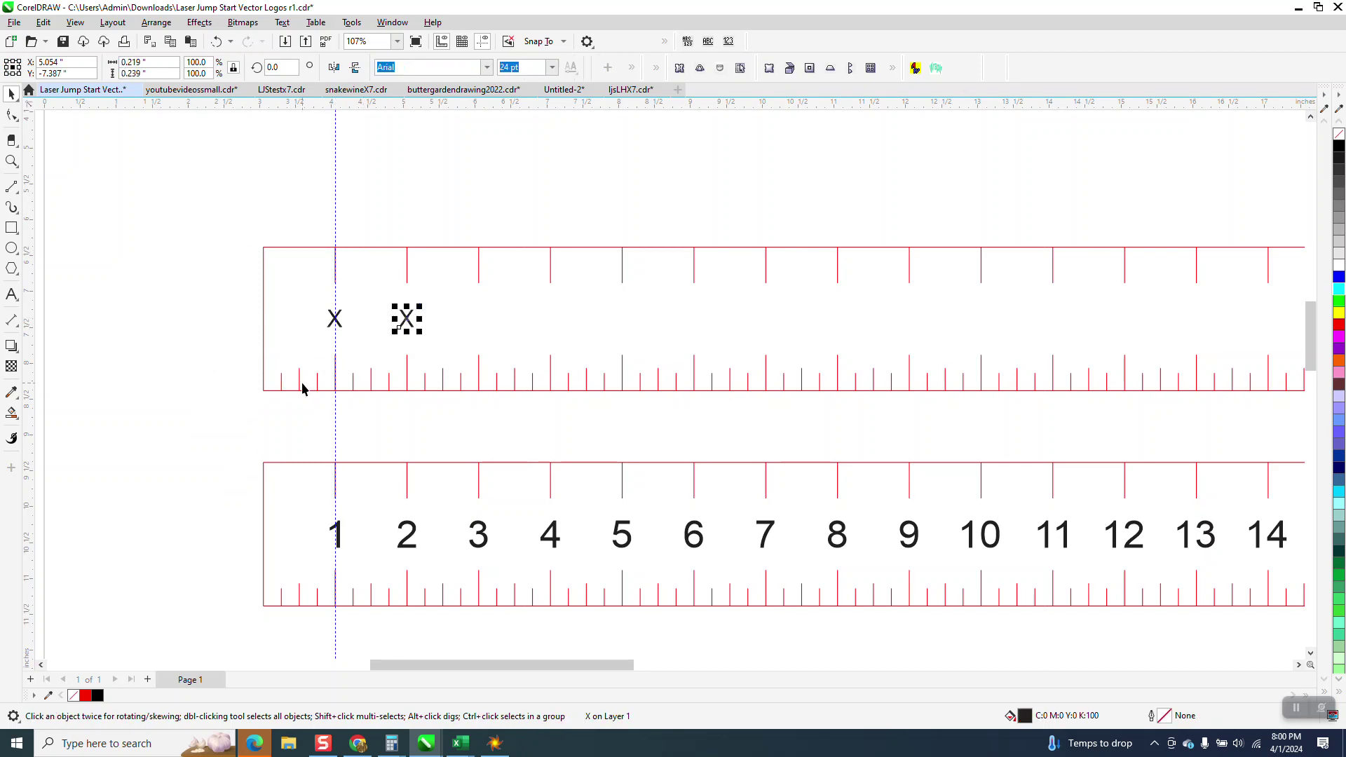
pyautogui.hotkey('ctrl', 'd')
pyautogui.hotkey('ctrl', 'd')
pyautogui.hotkey('ctrl', 'd')
pyautogui.hotkey('ctrl', 'd')
pyautogui.hotkey('ctrl', 'd')
pyautogui.hotkey('ctrl', 'd')
pyautogui.hotkey('ctrl', 'd')
pyautogui.hotkey('ctrl', 'd')
pyautogui.hotkey('ctrl', 'd')
pyautogui.hotkey('ctrl', 'd')
pyautogui.hotkey('ctrl', 'd')
pyautogui.hotkey('ctrl', 'd')
pyautogui.hotkey('ctrl', 'd')
pyautogui.hotkey('ctrl', 'd')
pyautogui.hotkey('ctrl', 'd')
pyautogui.hotkey('ctrl', 'd')
pyautogui.hotkey('ctrl', 'd')
pyautogui.hotkey('ctrl', 'd')
pyautogui.hotkey('ctrl', 'd')
pyautogui.hotkey('ctrl', 'd')
pyautogui.hotkey('ctrl', 'd')
pyautogui.hotkey('ctrl', 'd')
pyautogui.hotkey('ctrl', 'd')
pyautogui.hotkey('ctrl', 'd')
pyautogui.hotkey('ctrl', 'd')
pyautogui.hotkey('ctrl', 'd')
pyautogui.hotkey('ctrl', 'd')
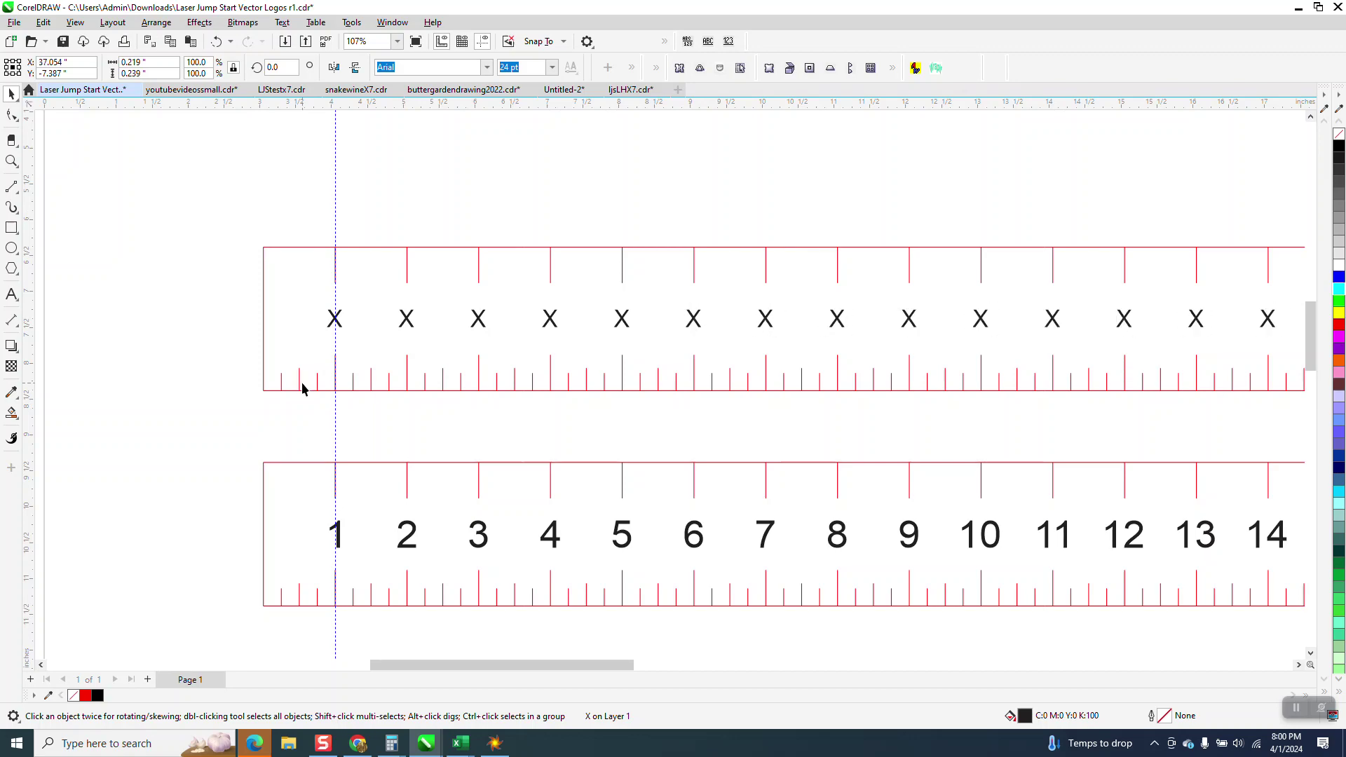
pyautogui.scroll(-5, 188, 230)
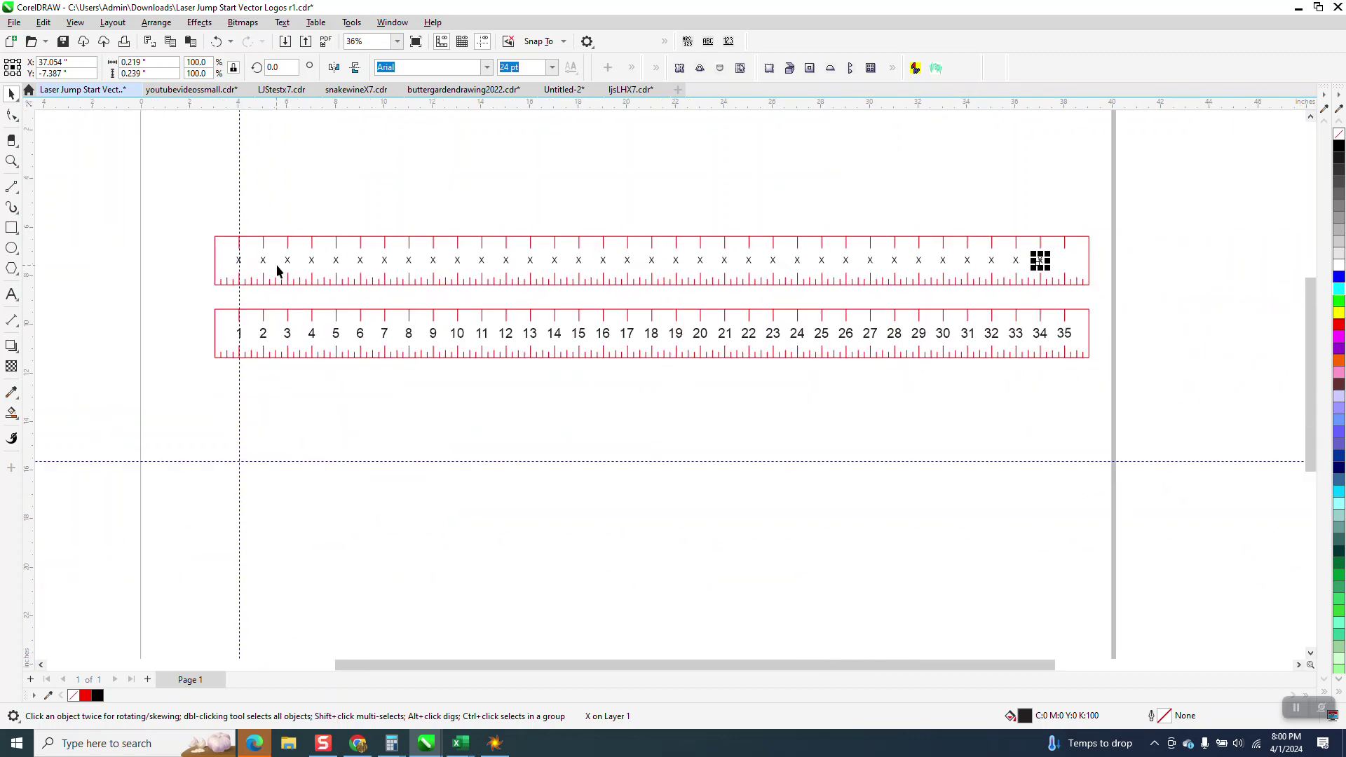
pyautogui.hotkey('ctrl', 'd')
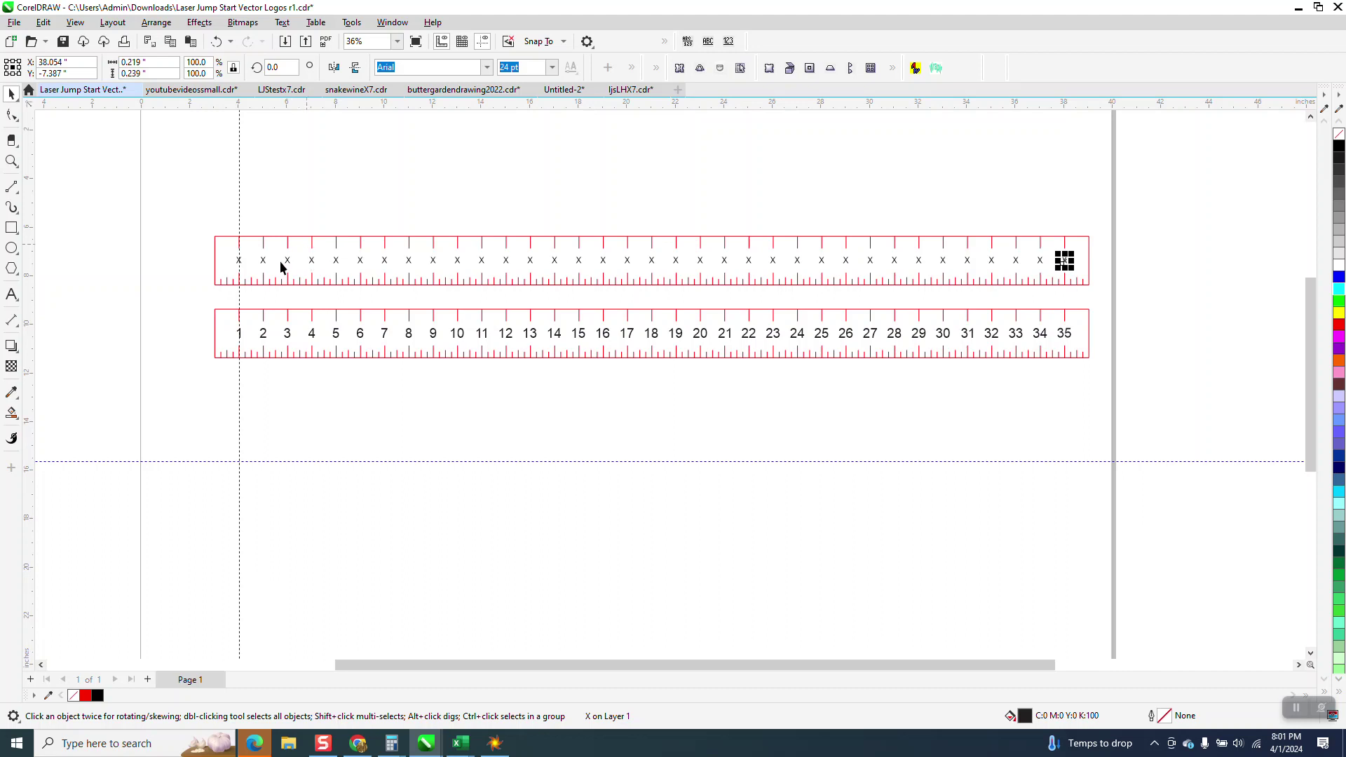
pyautogui.click(239, 214)
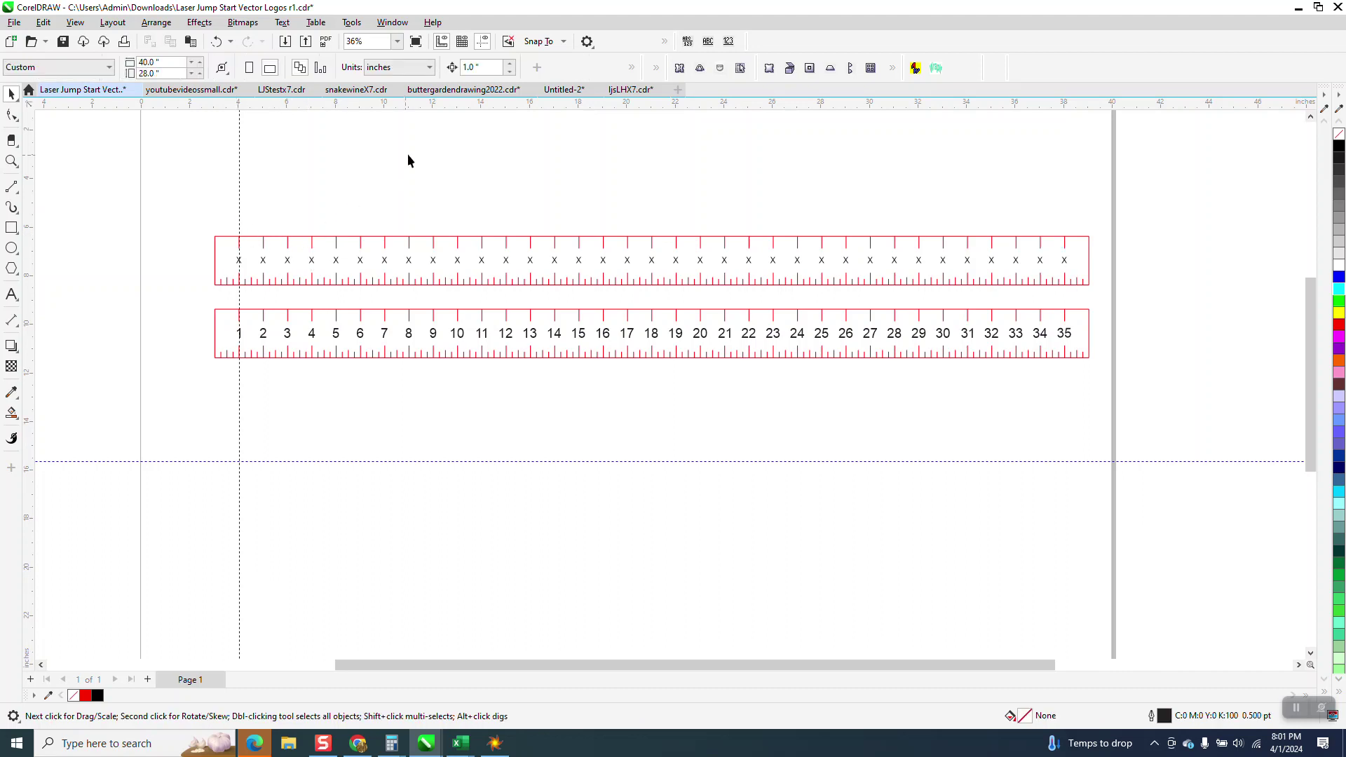
# Step: Run NumberIt on the X marks with start 1 and step 1, then undo the numbering
pyautogui.click(730, 41)
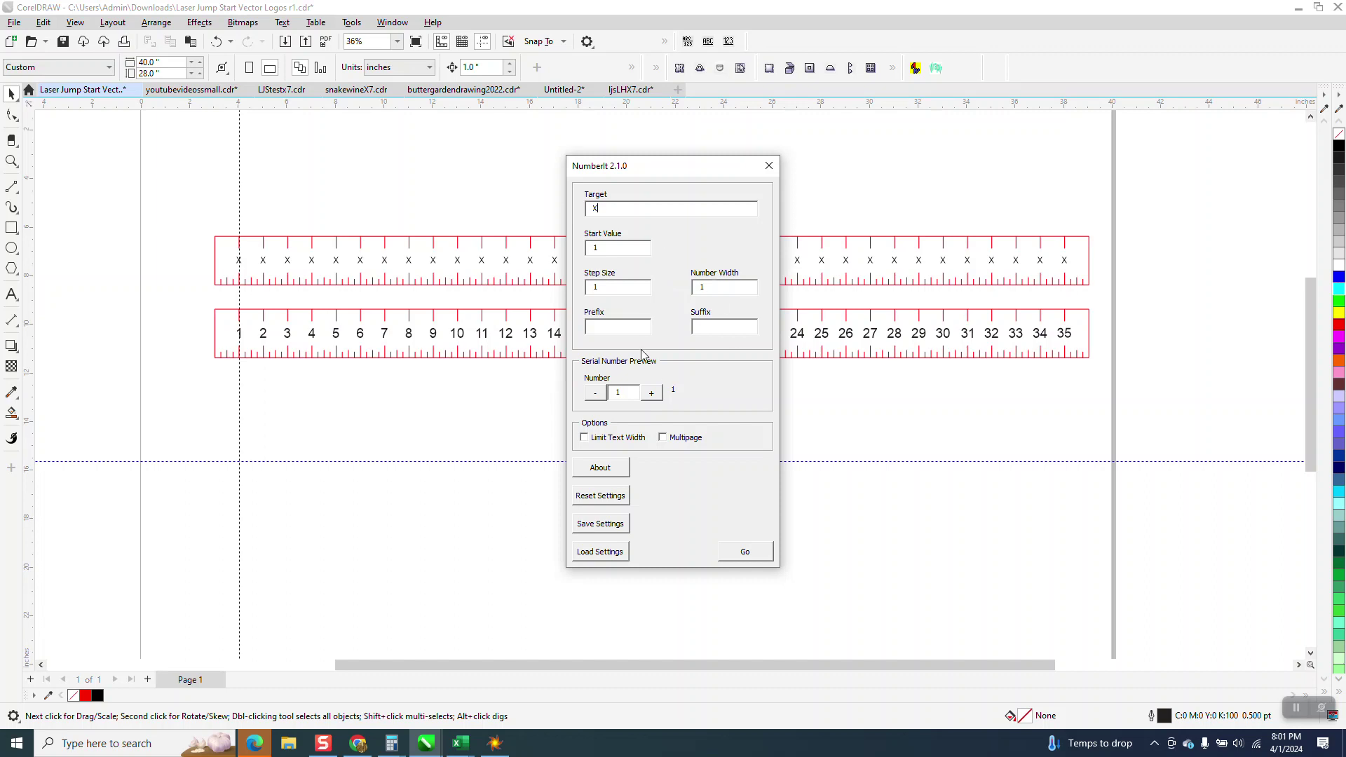
pyautogui.click(651, 393)
pyautogui.click(596, 394)
pyautogui.click(744, 554)
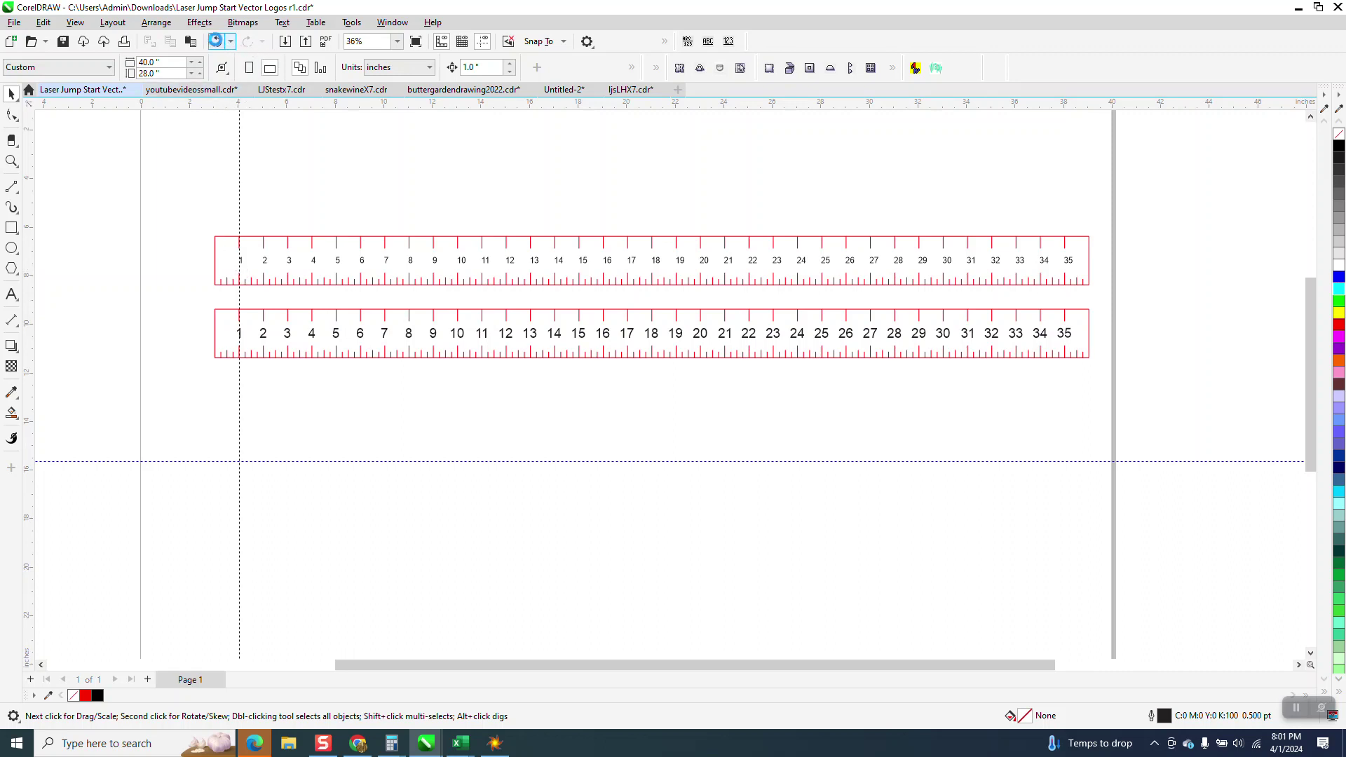
pyautogui.click(216, 42)
# Step: Delete every X mark on the upper ruler except the first one
pyautogui.moveTo(243, 197); pyautogui.dragTo(877, 298)
pyautogui.moveTo(1098, 308); pyautogui.dragTo(1099, 309)
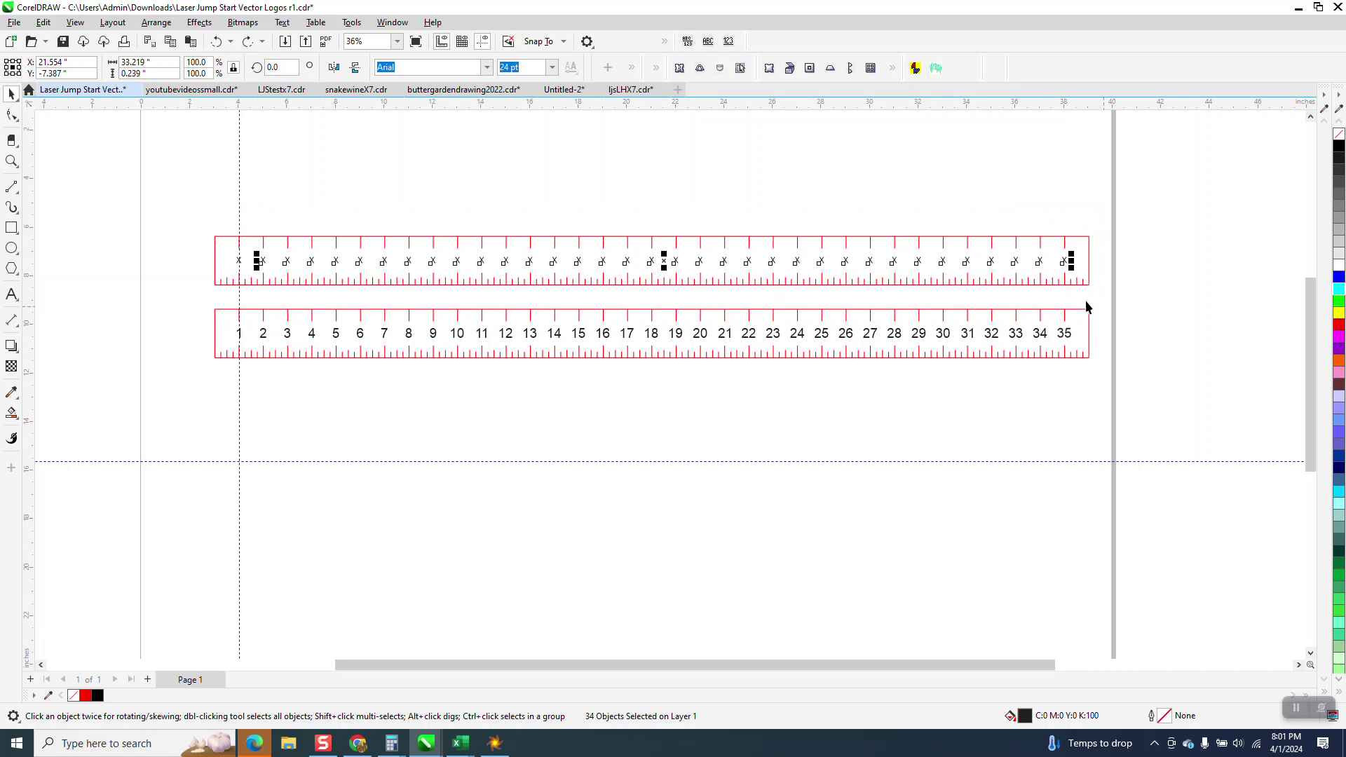
pyautogui.press('Delete')
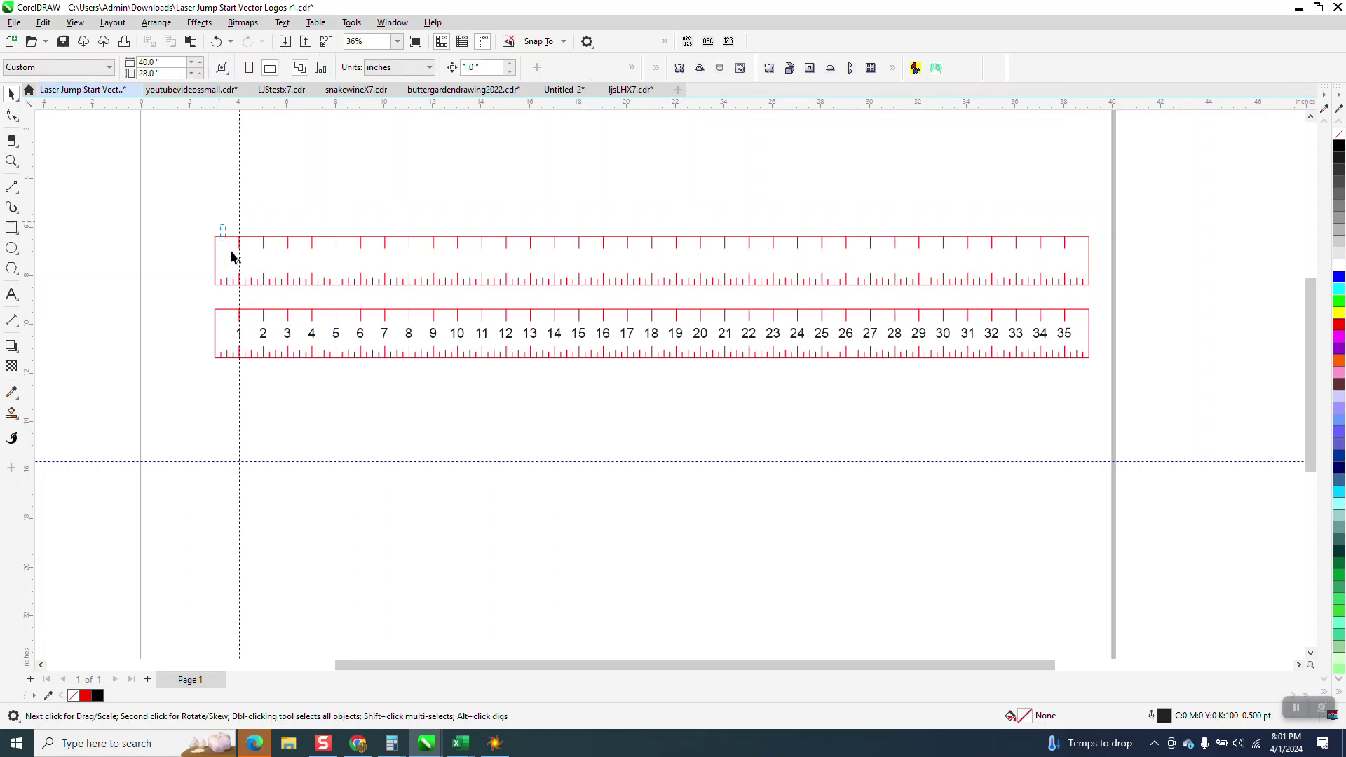
# Step: Center-align the remaining x and duplicate it one inch apart along the ruler
pyautogui.click(242, 263)
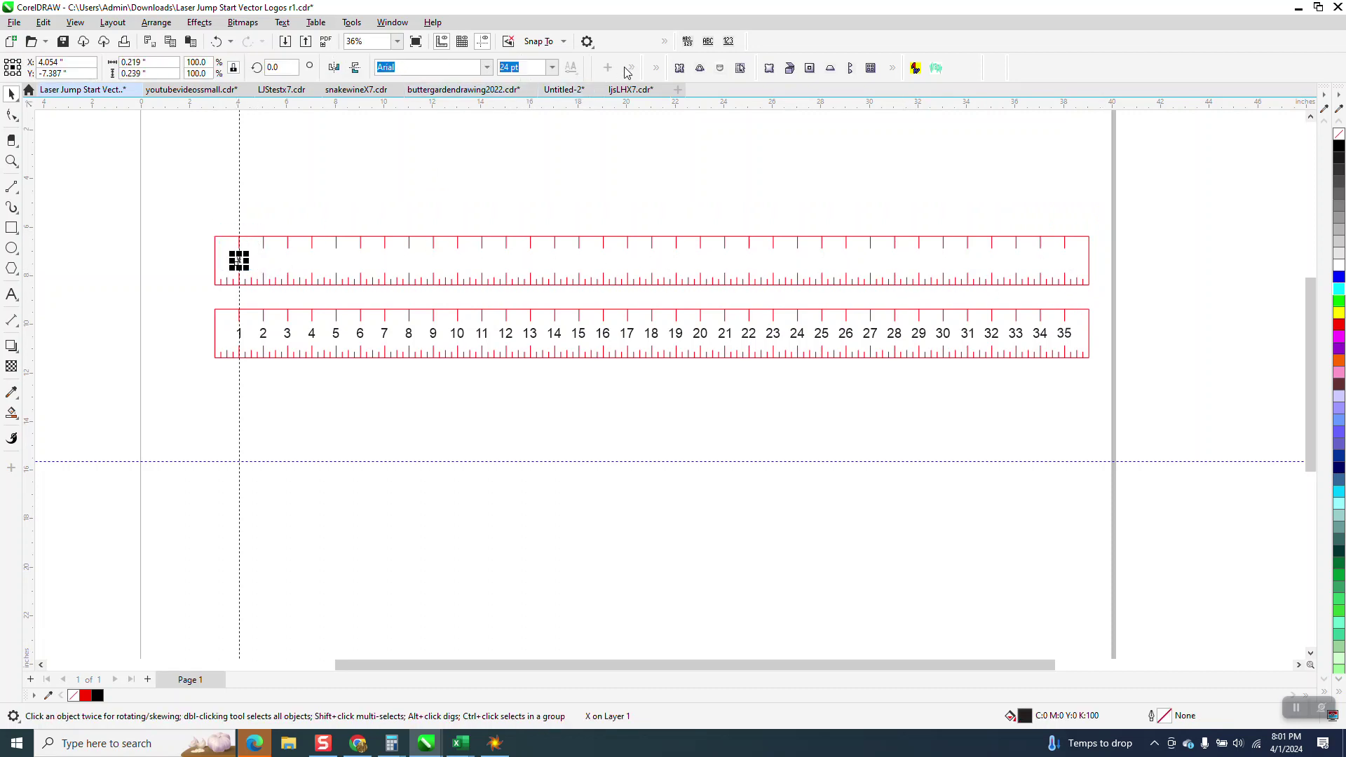
pyautogui.click(433, 96)
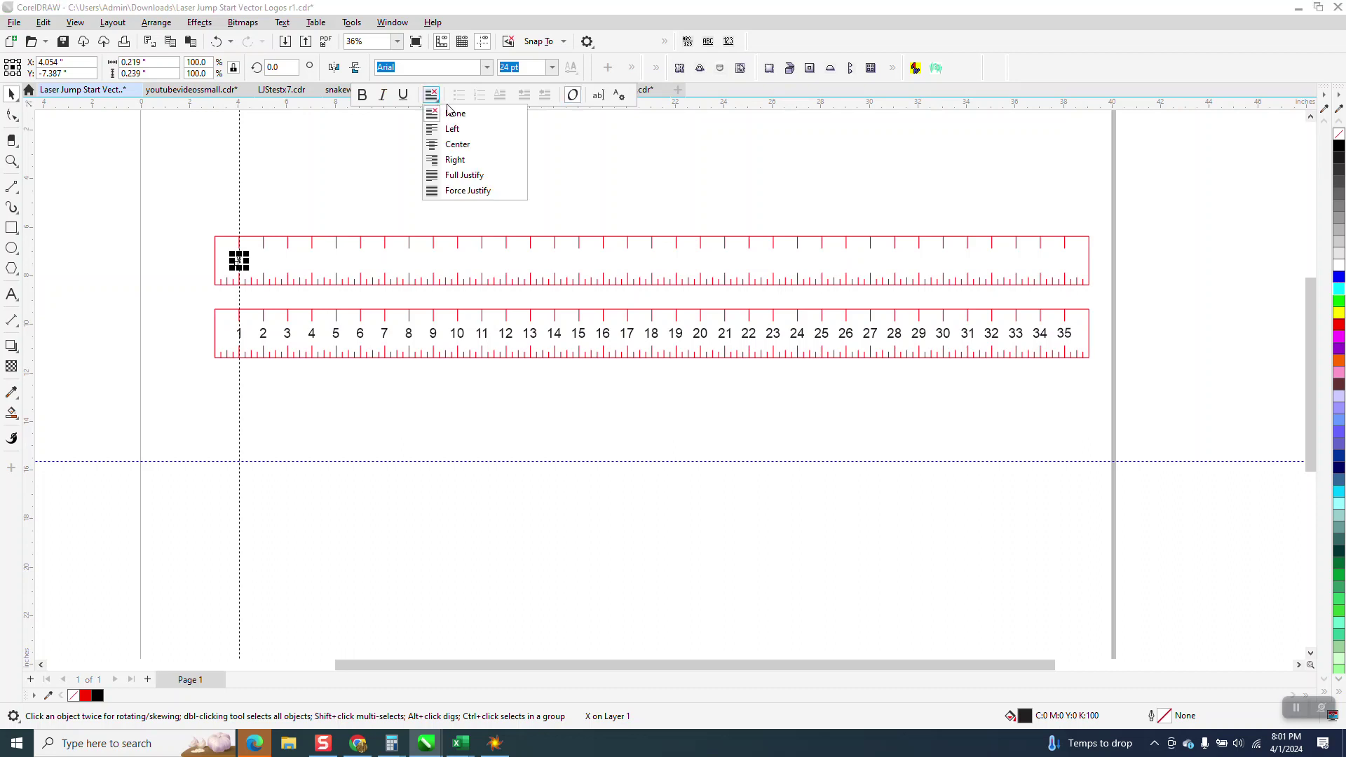
pyautogui.click(451, 141)
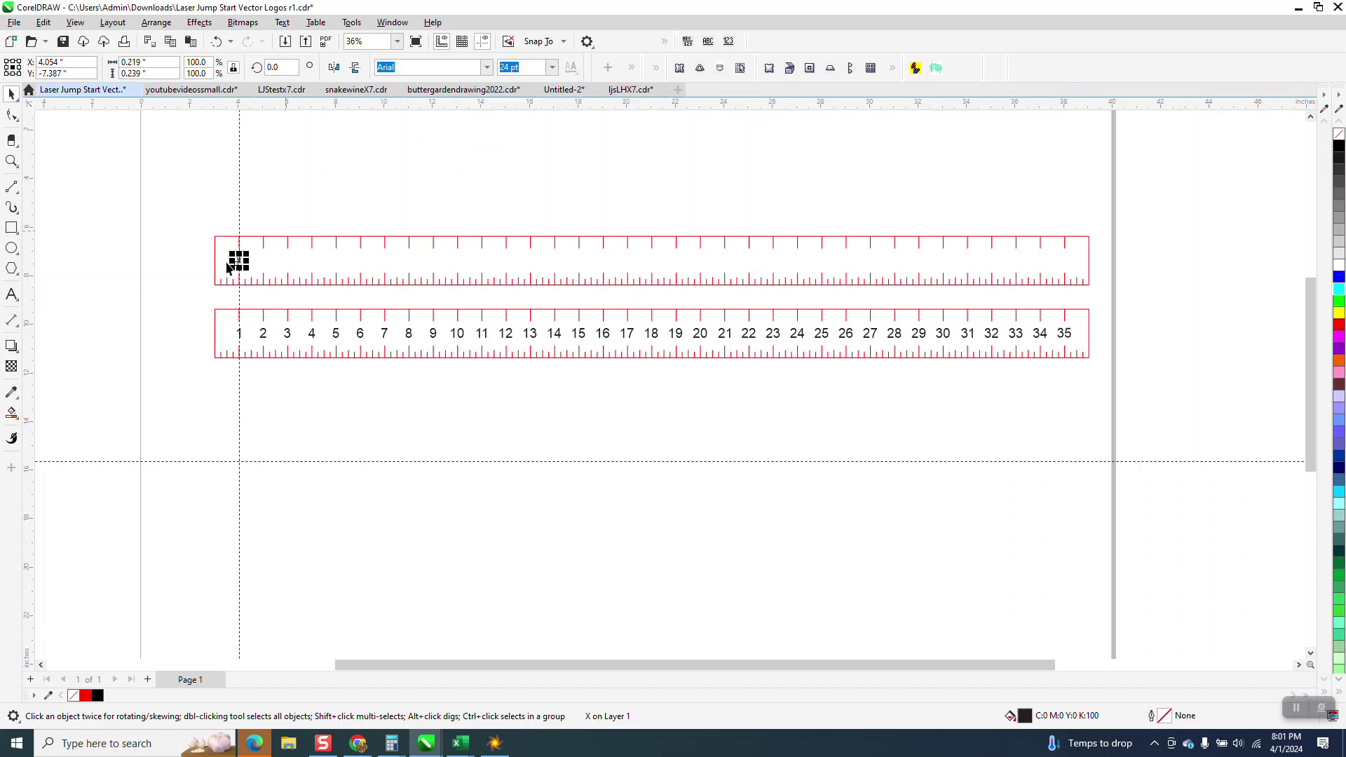
pyautogui.hotkey('ctrl', 'd')
pyautogui.hotkey('ctrl', 'd')
pyautogui.hotkey('ctrl', 'd')
pyautogui.hotkey('ctrl', 'd')
pyautogui.hotkey('ctrl', 'd')
pyautogui.hotkey('ctrl', 'd')
pyautogui.hotkey('ctrl', 'd')
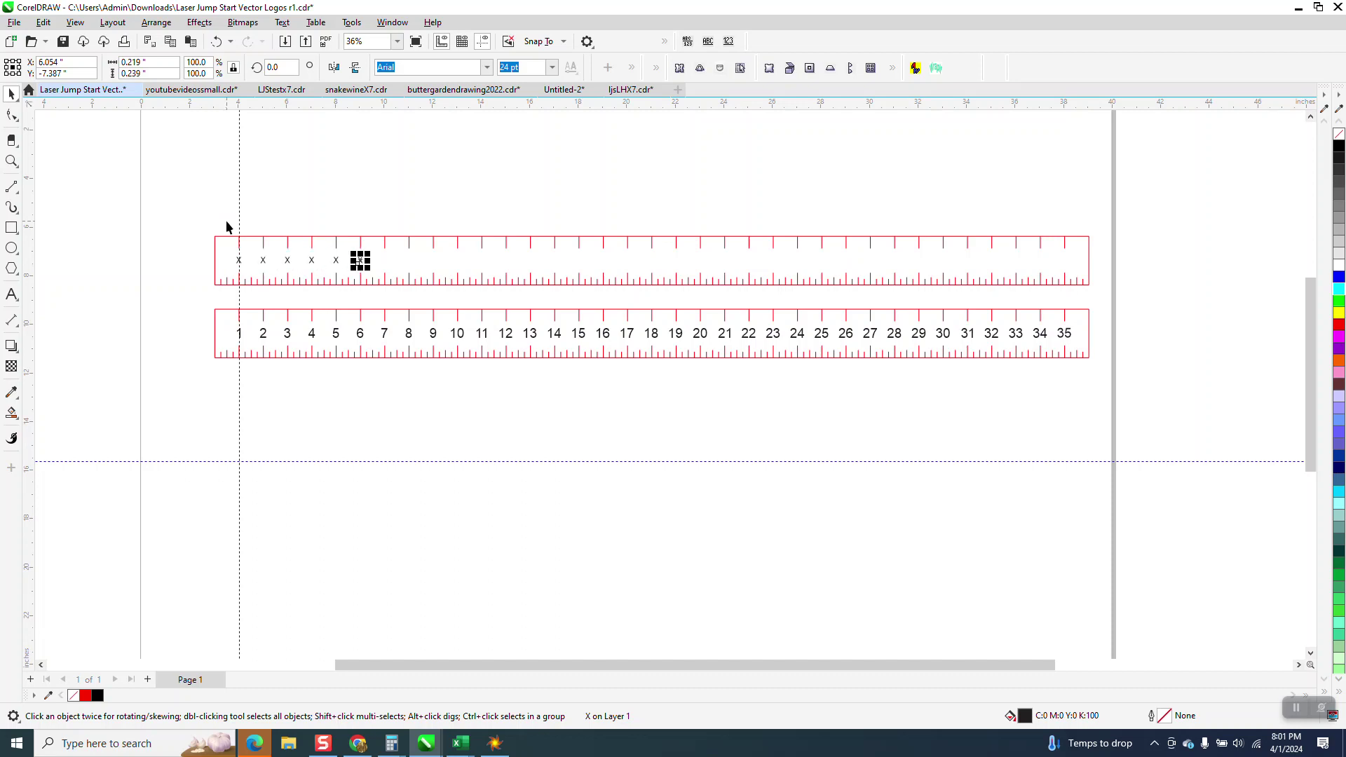
pyautogui.hotkey('ctrl', 'd')
pyautogui.hotkey('ctrl', 'd')
pyautogui.hotkey('ctrl', 'd')
pyautogui.hotkey('ctrl', 'd')
pyautogui.hotkey('ctrl', 'd')
pyautogui.hotkey('ctrl', 'd')
pyautogui.hotkey('ctrl', 'd')
pyautogui.hotkey('ctrl', 'd')
pyautogui.hotkey('ctrl', 'd')
pyautogui.hotkey('ctrl', 'd')
pyautogui.hotkey('ctrl', 'd')
pyautogui.hotkey('ctrl', 'd')
pyautogui.hotkey('ctrl', 'd')
pyautogui.hotkey('ctrl', 'd')
pyautogui.hotkey('ctrl', 'd')
pyautogui.hotkey('ctrl', 'd')
pyautogui.hotkey('ctrl', 'd')
pyautogui.hotkey('ctrl', 'd')
pyautogui.hotkey('ctrl', 'd')
pyautogui.hotkey('ctrl', 'd')
pyautogui.hotkey('ctrl', 'd')
pyautogui.hotkey('ctrl', 'd')
pyautogui.hotkey('ctrl', 'd')
pyautogui.hotkey('ctrl', 'd')
pyautogui.hotkey('ctrl', 'd')
pyautogui.hotkey('ctrl', 'd')
pyautogui.hotkey('ctrl', 'd')
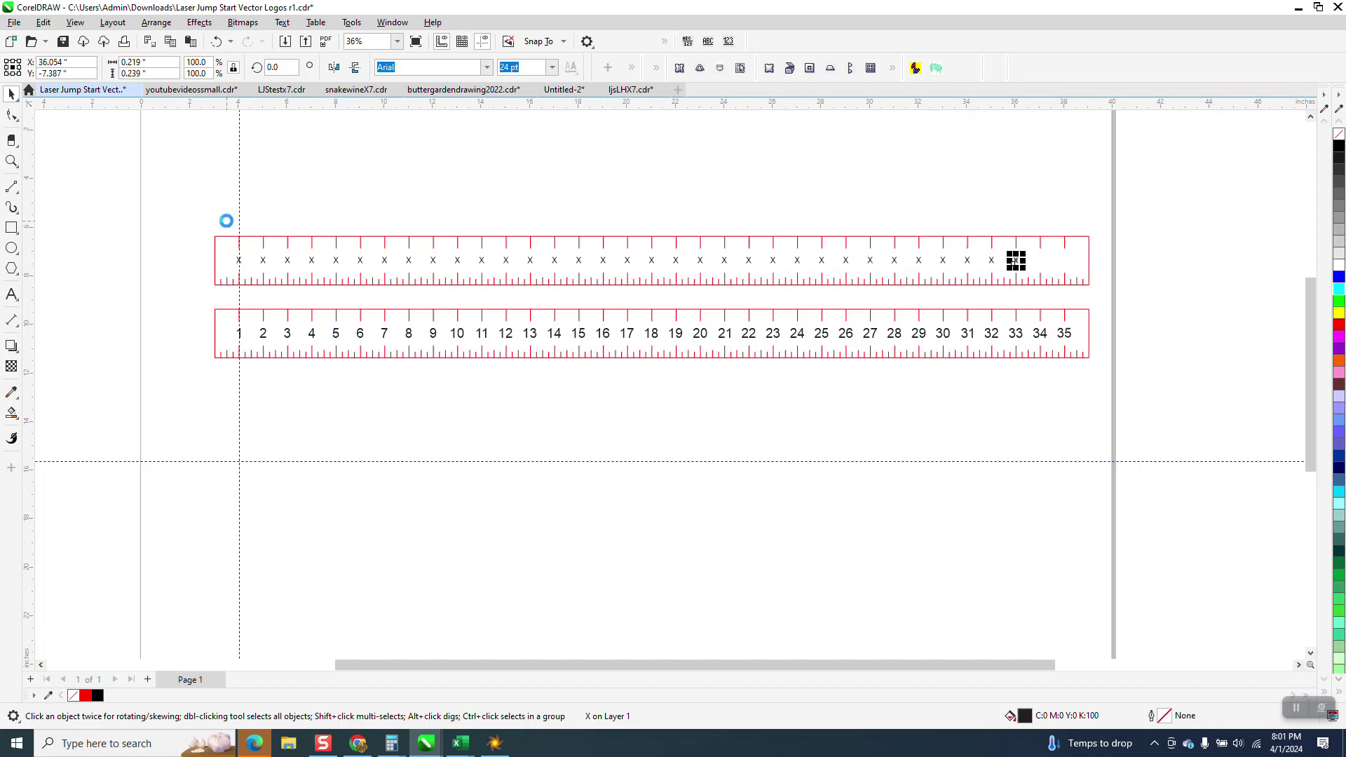
# Step: Number the x marks 1 through 35 with NumberIt
pyautogui.click(280, 195)
pyautogui.click(729, 42)
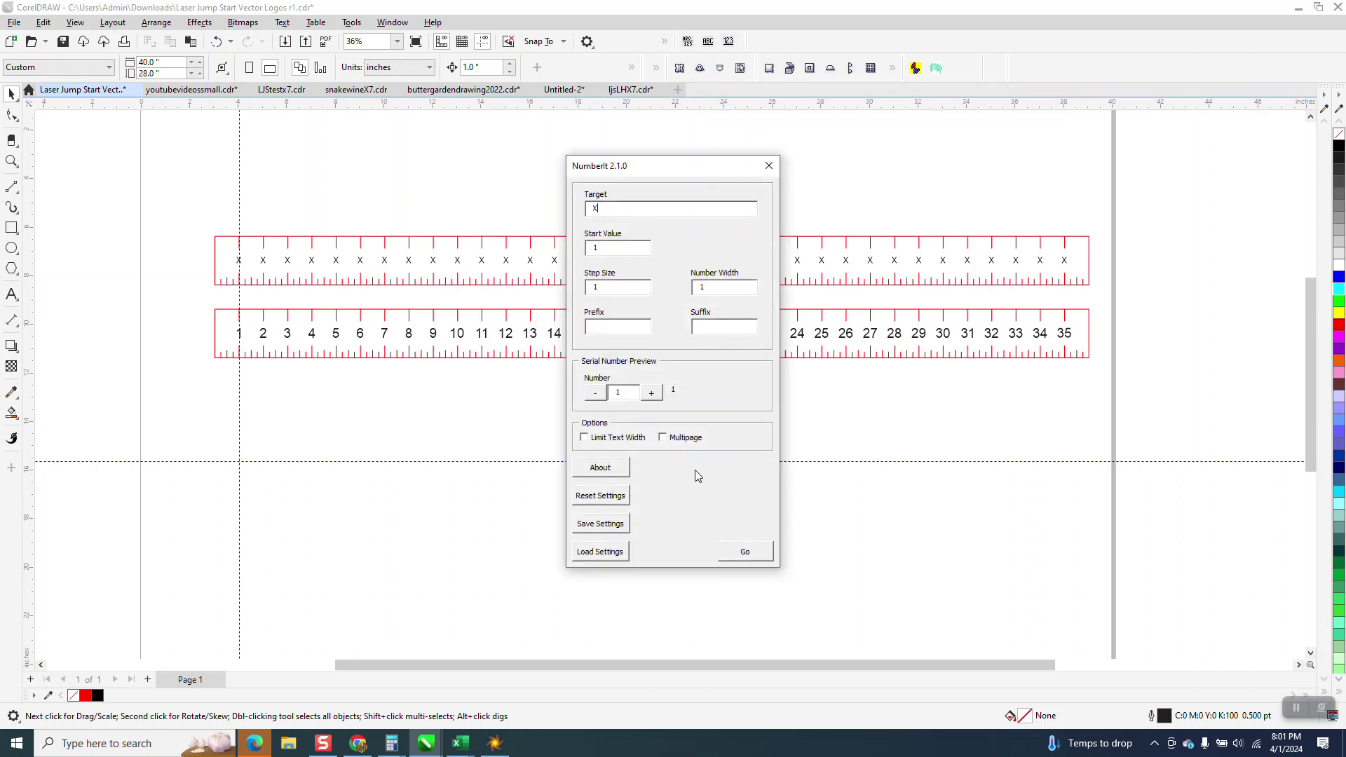
pyautogui.click(750, 554)
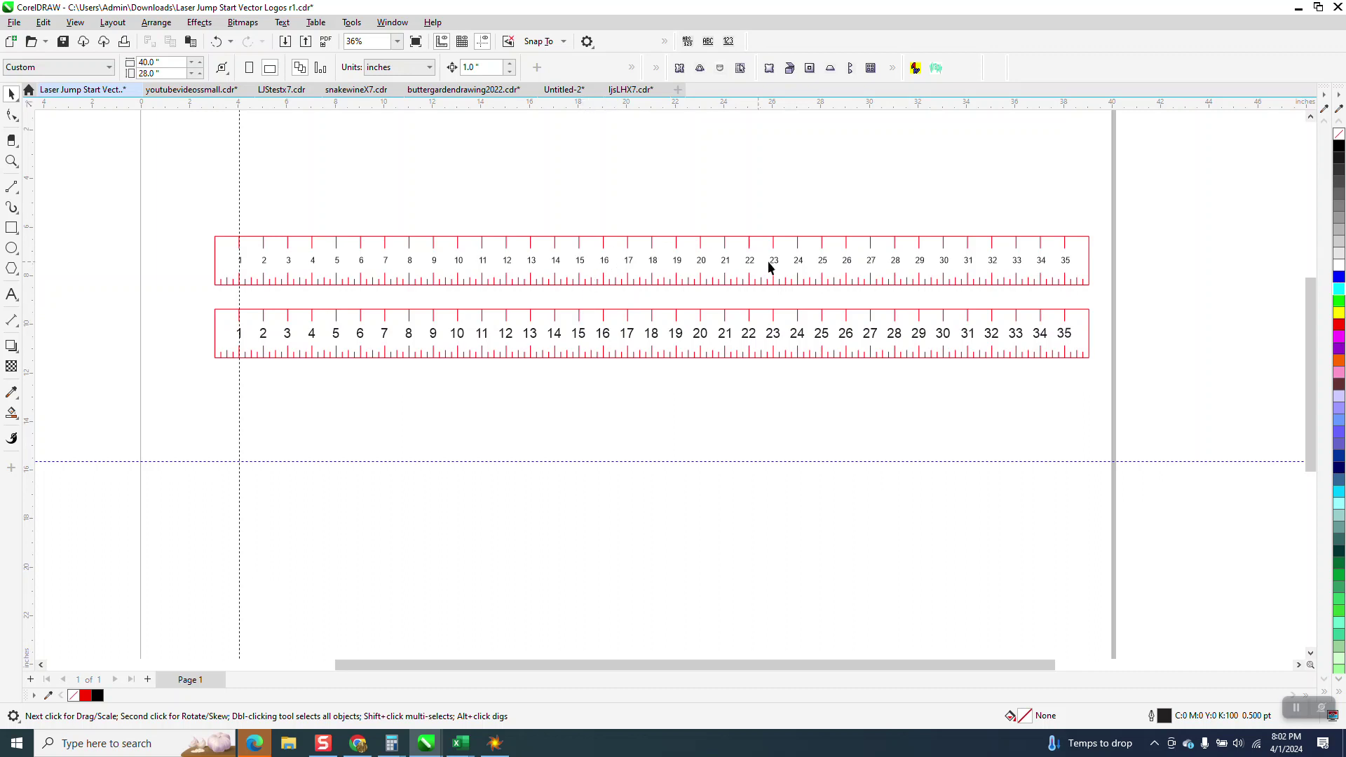
# Step: Zoom in on the rulers' right end and place the vertical guideline on the 35 tick
pyautogui.click(12, 162)
pyautogui.moveTo(1051, 229); pyautogui.dragTo(1179, 338)
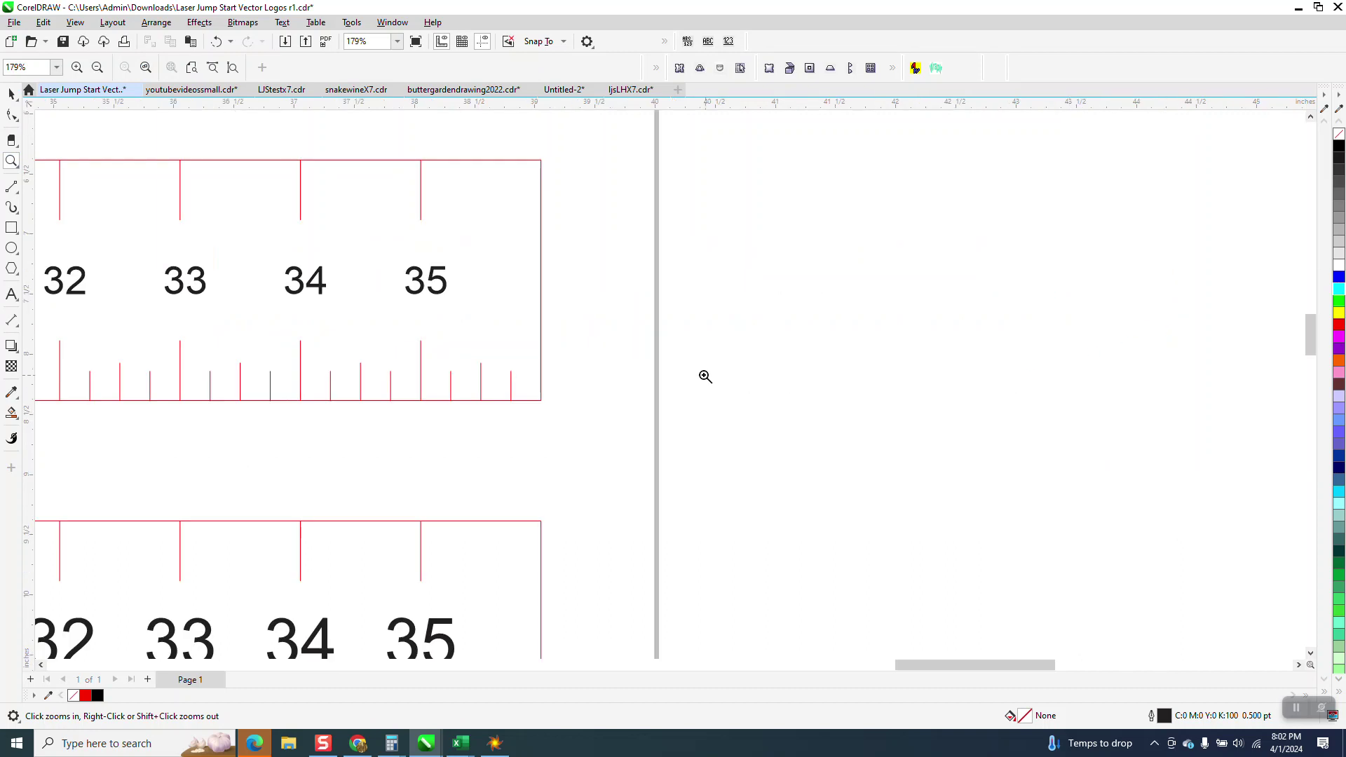
pyautogui.press('space')
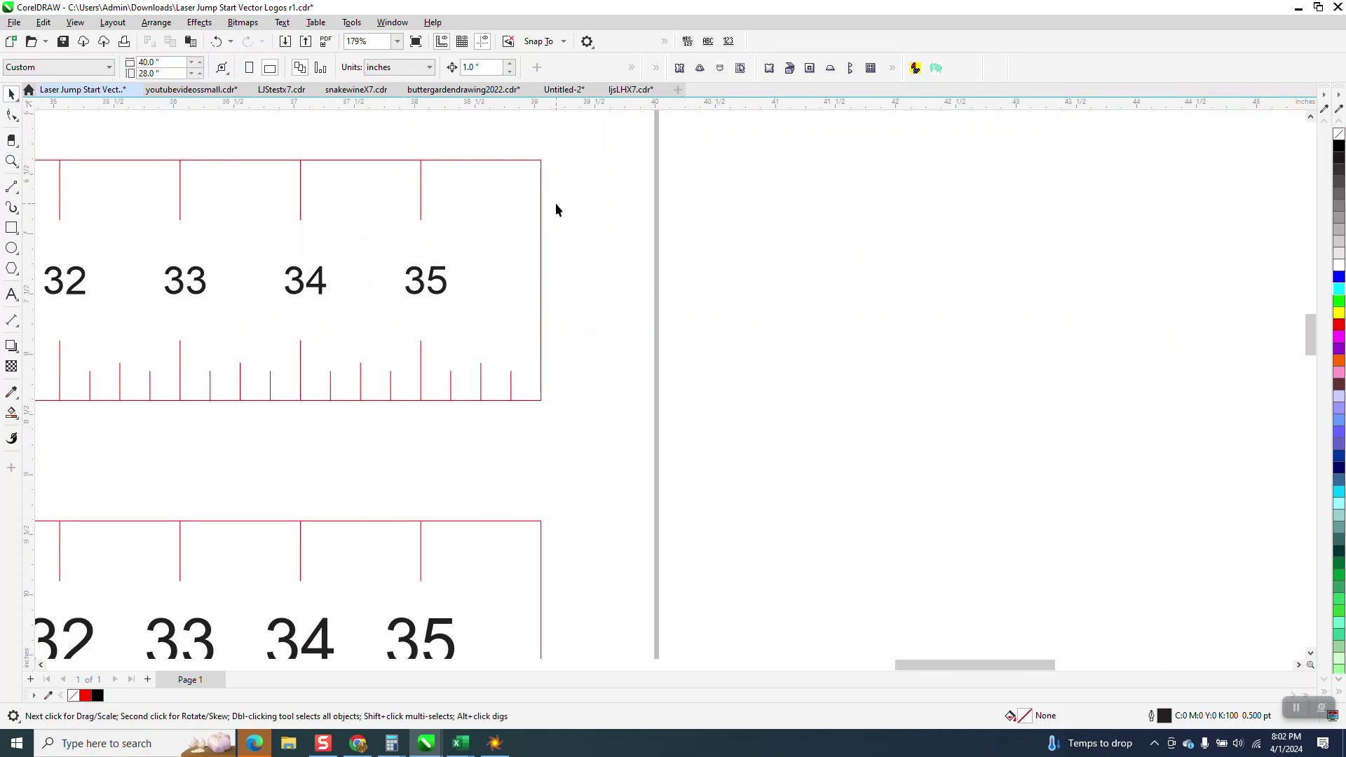
pyautogui.moveTo(61, 175); pyautogui.dragTo(422, 223)
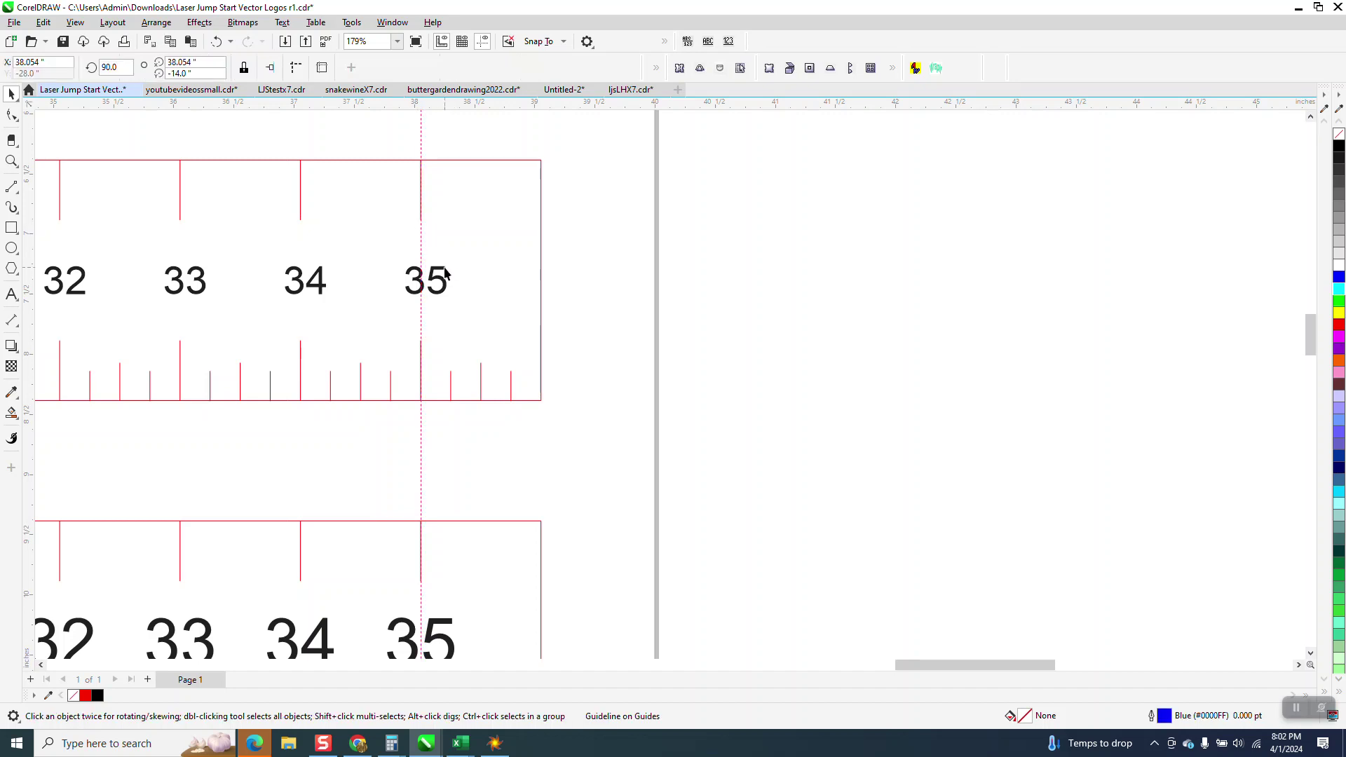
# Step: Zoom in on 34 and 35 and snap the centre of 35 onto its guideline
pyautogui.click(443, 267)
pyautogui.scroll(-1, 471, 278)
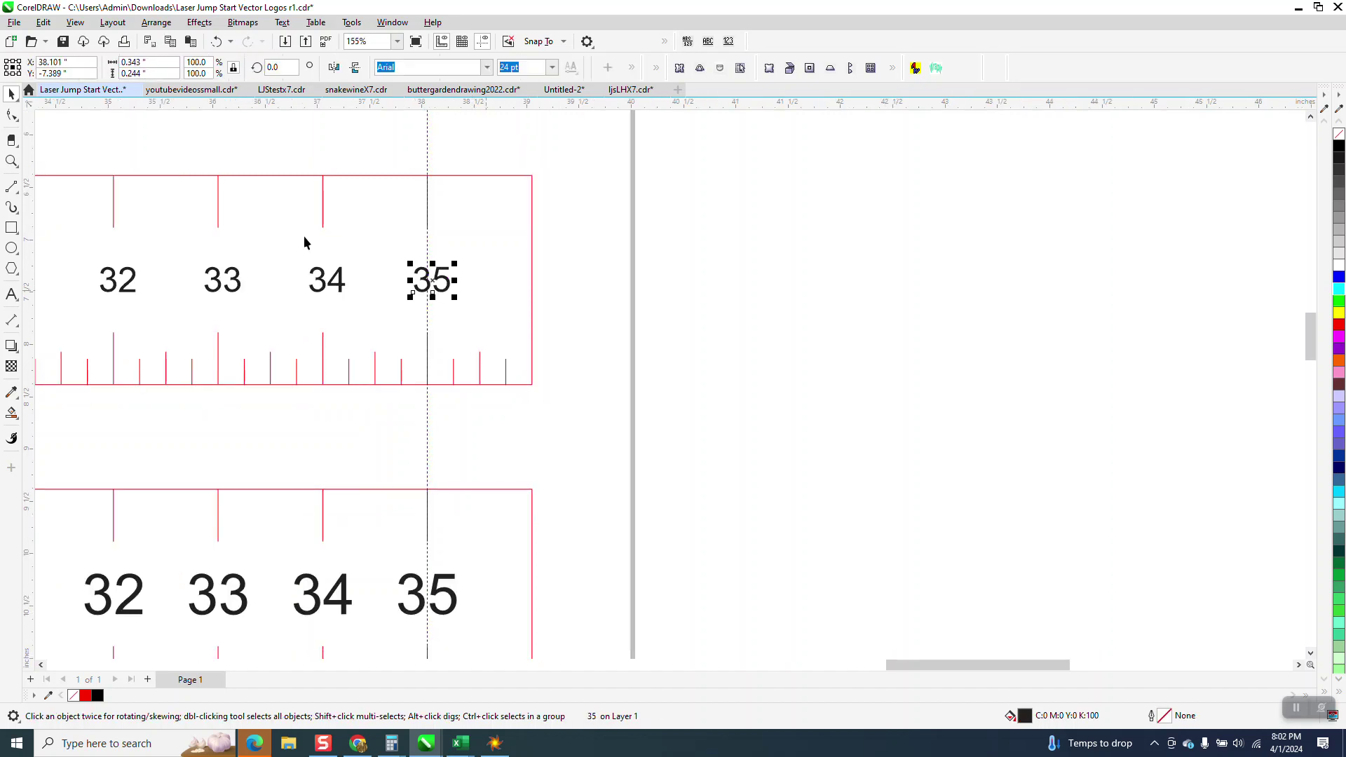
pyautogui.click(11, 161)
pyautogui.moveTo(290, 202); pyautogui.dragTo(565, 390)
pyautogui.click(12, 94)
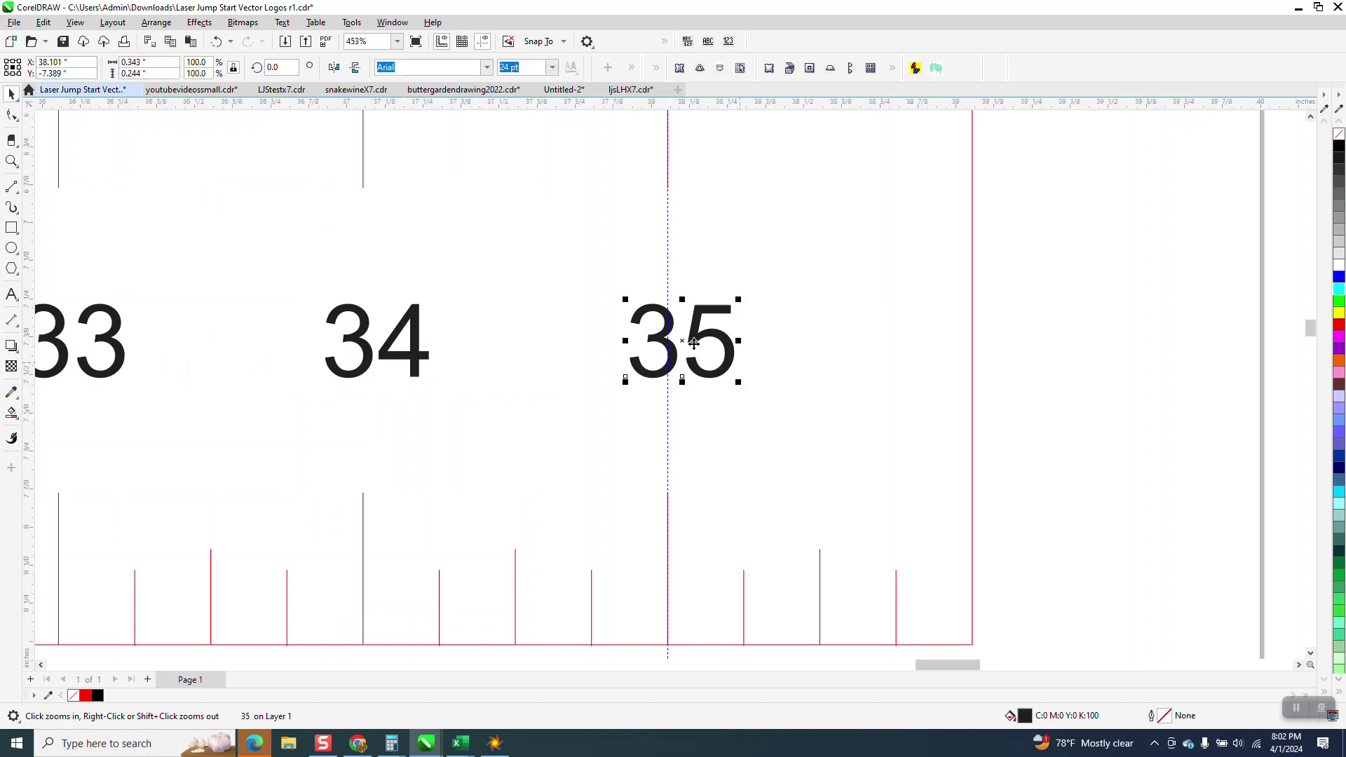
pyautogui.moveTo(686, 341); pyautogui.dragTo(667, 339)
pyautogui.scroll(-3, 1064, 364)
pyautogui.click(1074, 353)
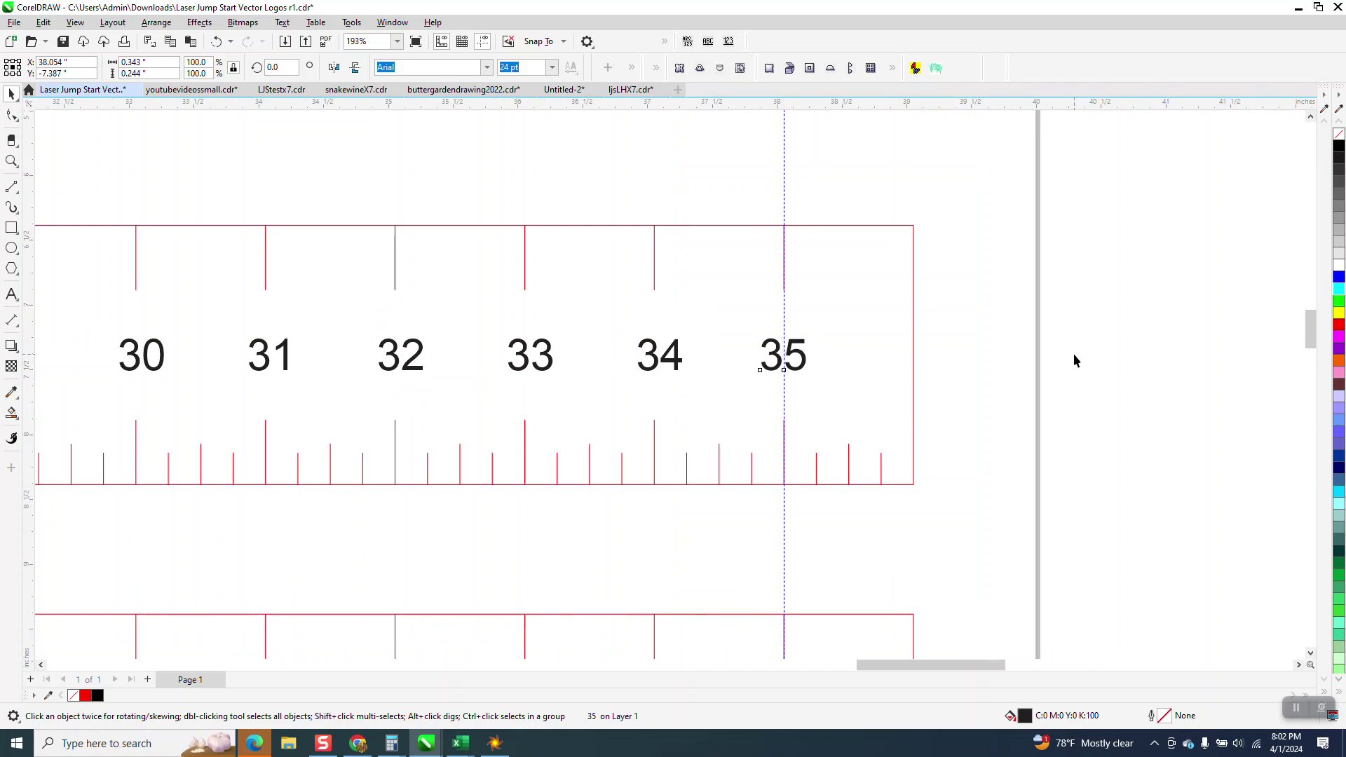
# Step: Zoom in on the left end and snap the centre of 1 onto its guideline at X 4.054 inches
pyautogui.scroll(-3, 1072, 354)
pyautogui.scroll(-2, 1032, 363)
pyautogui.click(11, 162)
pyautogui.moveTo(266, 290); pyautogui.dragTo(406, 397)
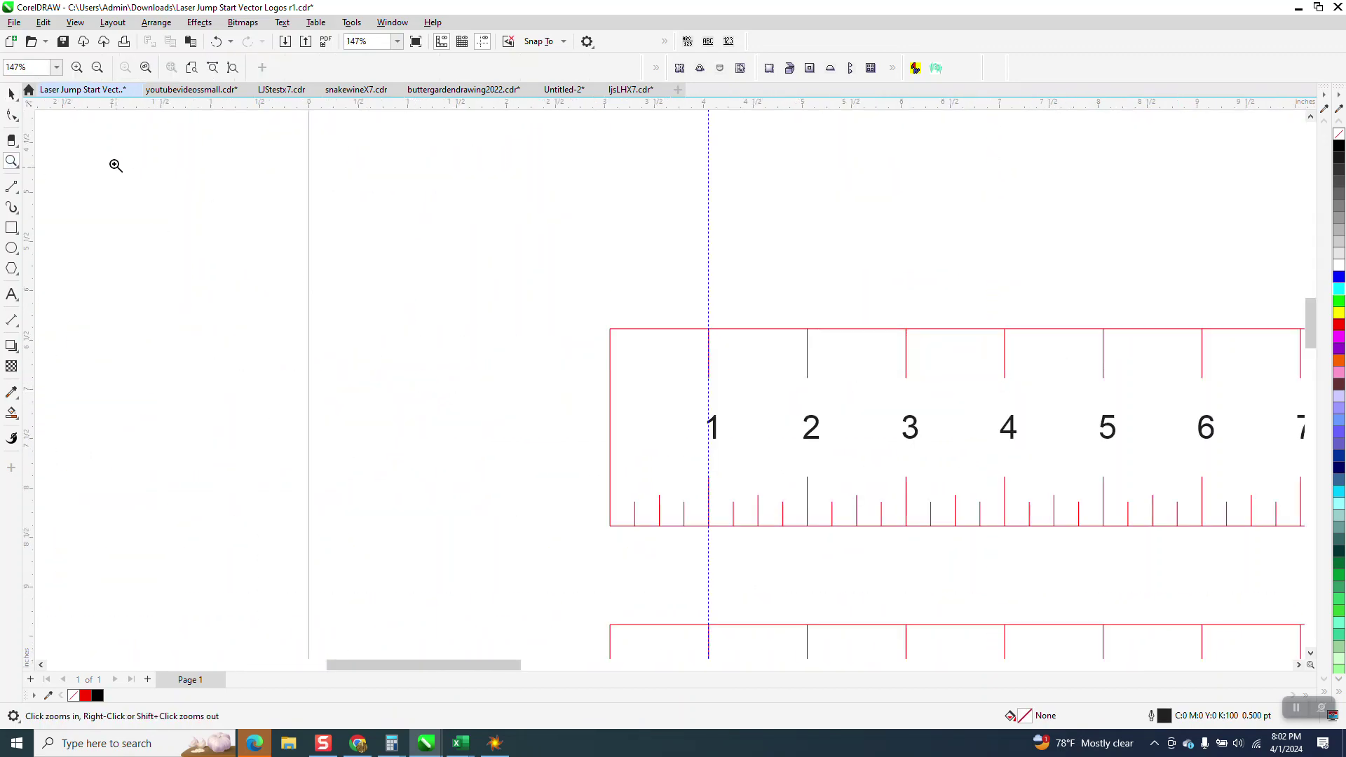
pyautogui.click(11, 94)
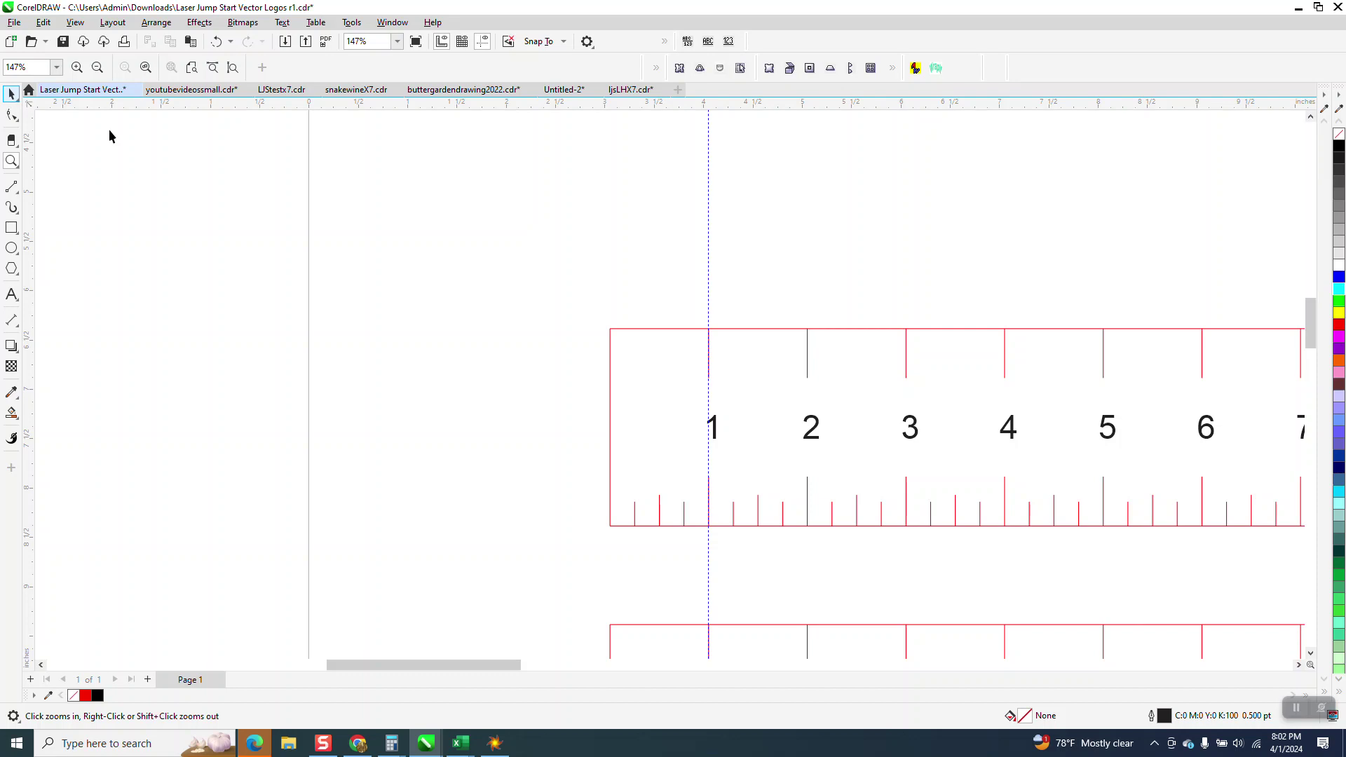
pyautogui.click(716, 428)
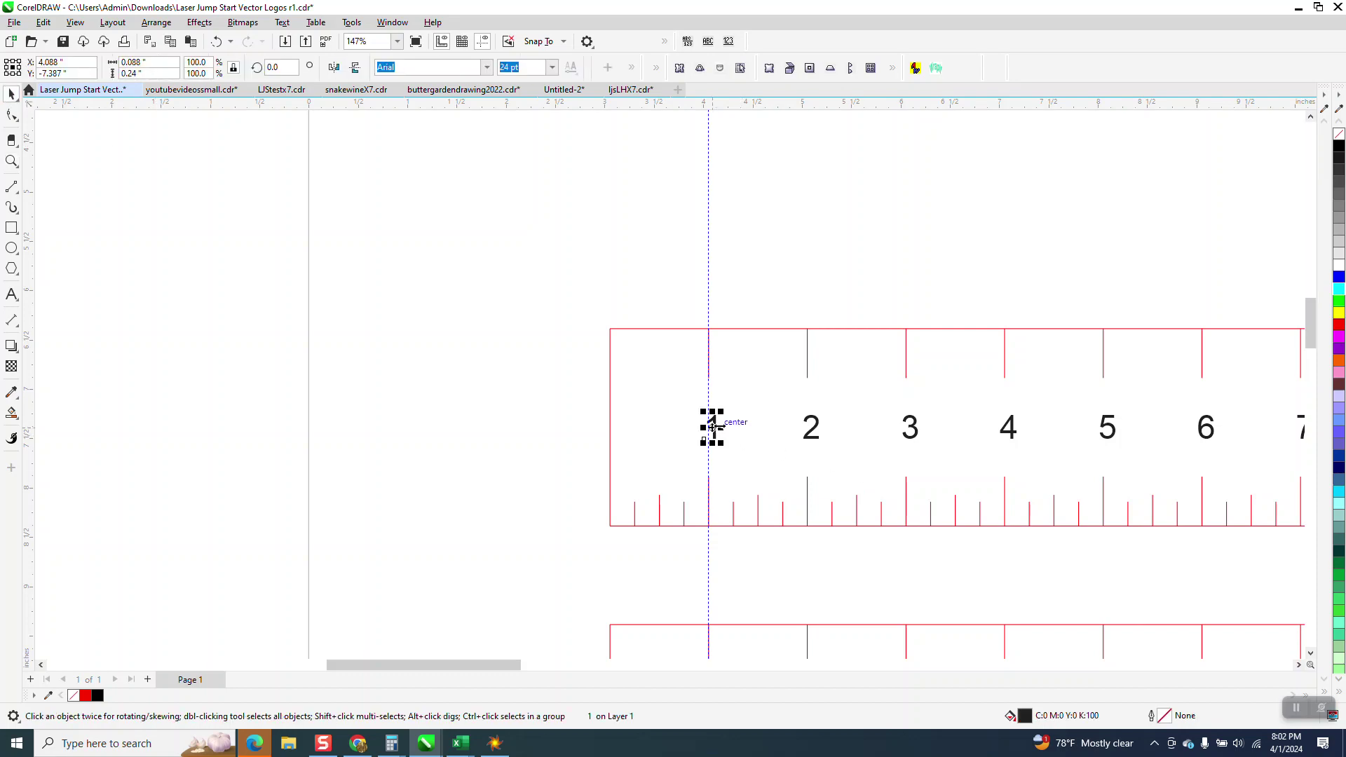
pyautogui.click(11, 161)
pyautogui.moveTo(601, 375); pyautogui.dragTo(793, 509)
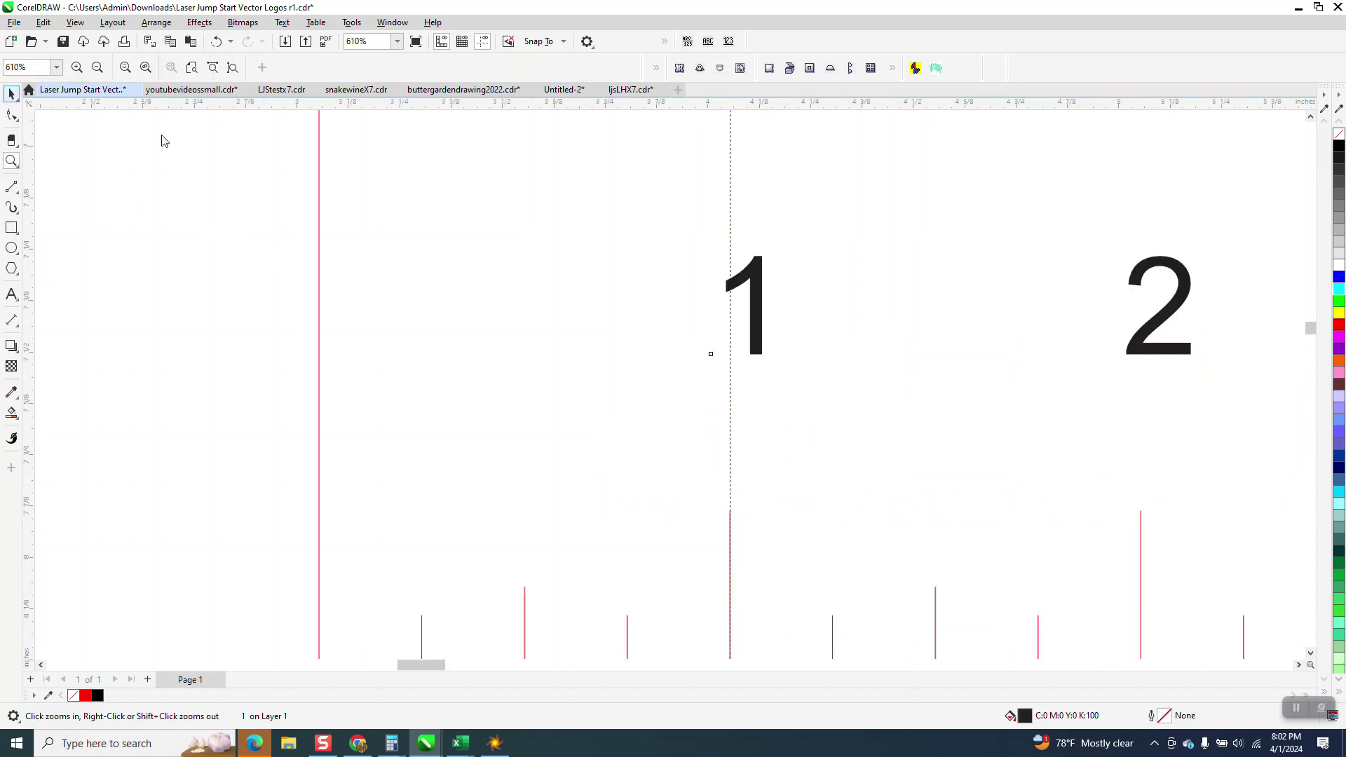
pyautogui.press('space')
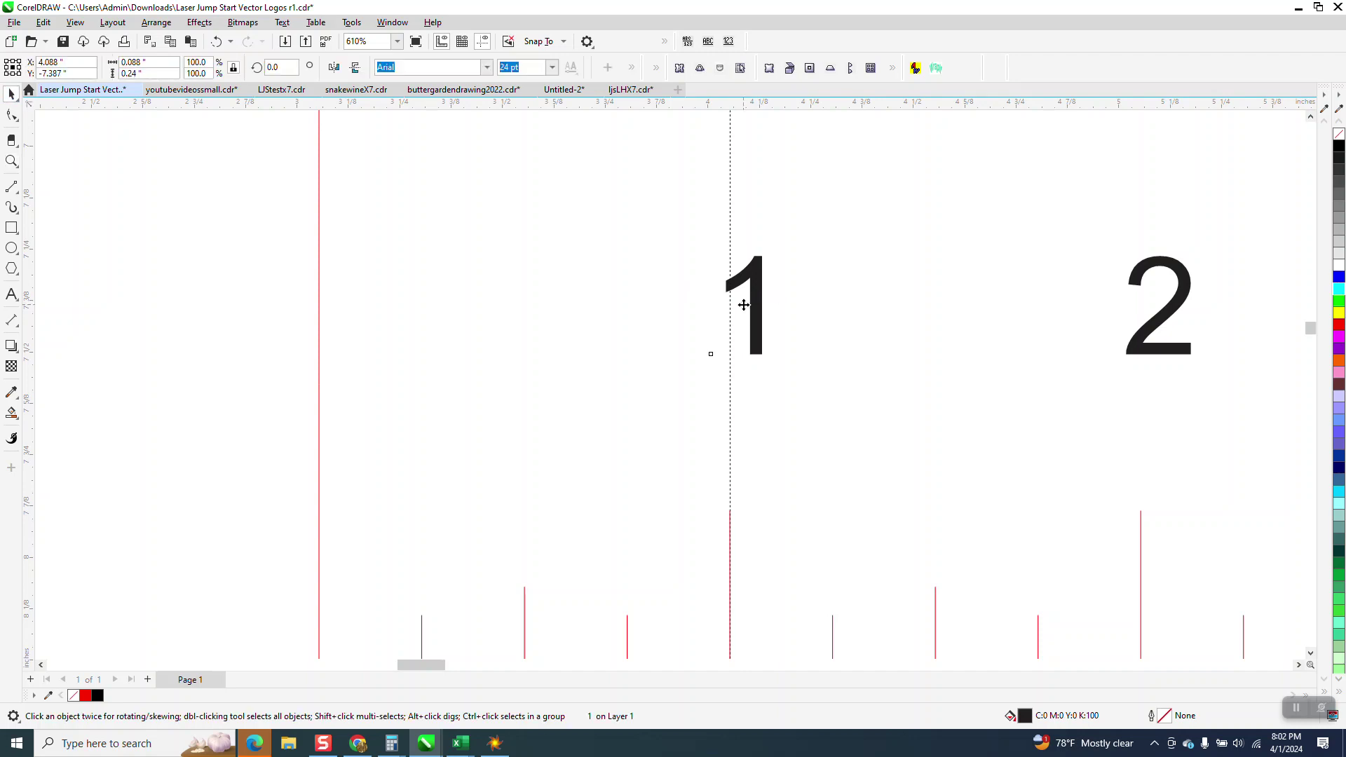
pyautogui.moveTo(744, 305); pyautogui.dragTo(730, 305)
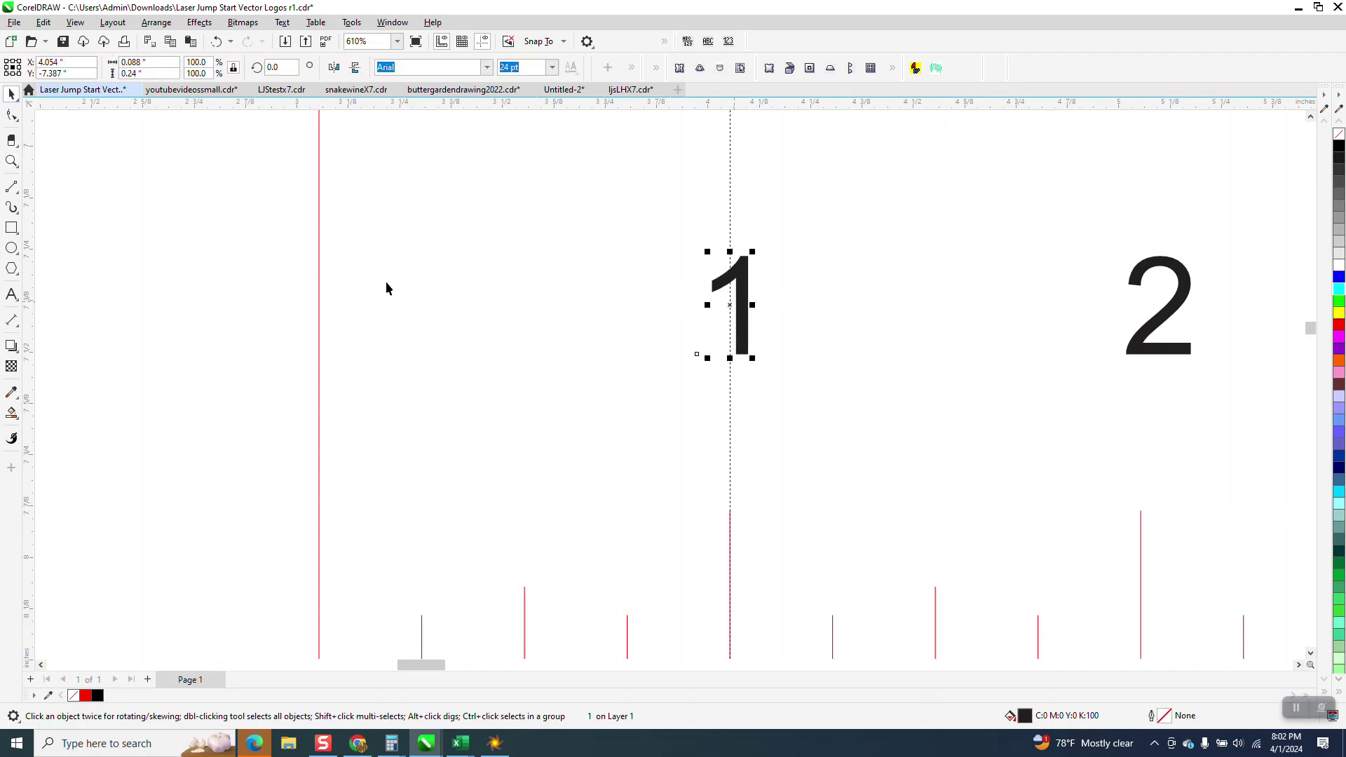
pyautogui.scroll(-8, 384, 288)
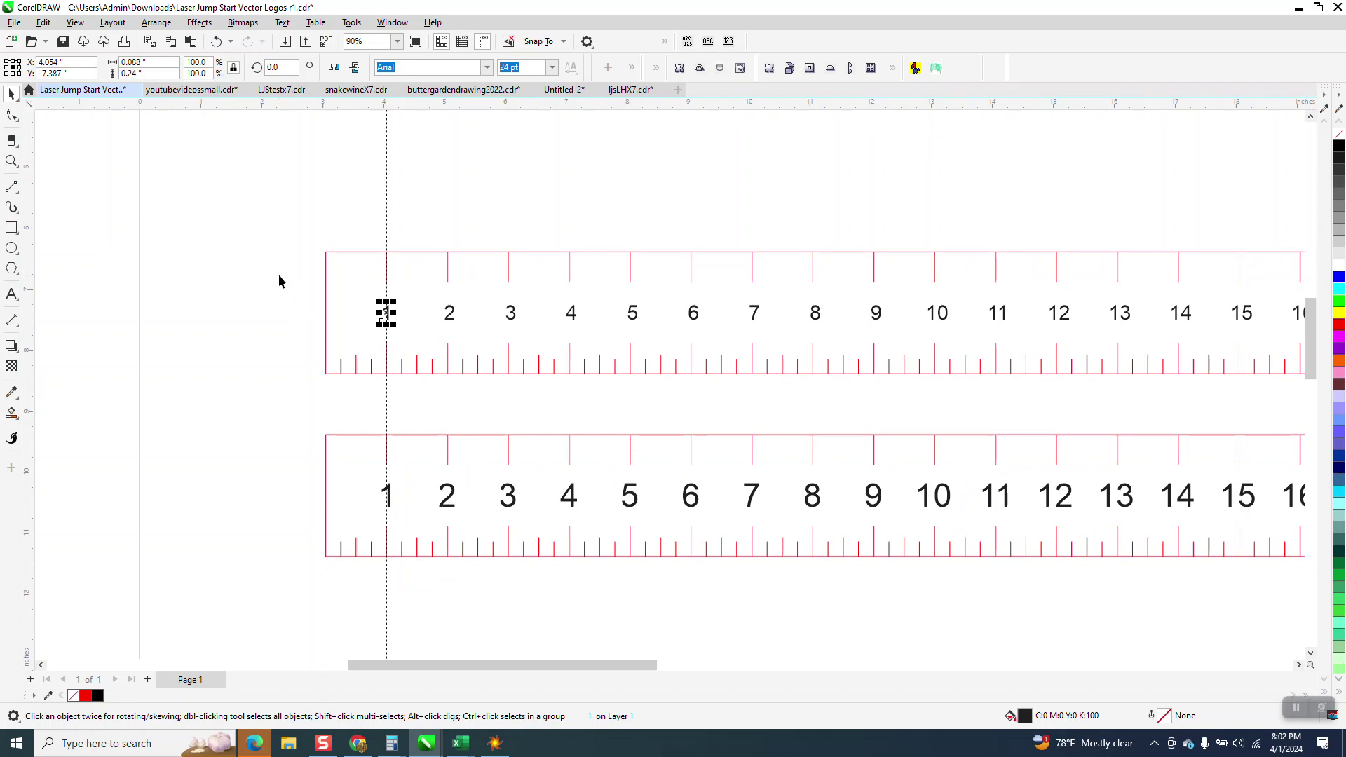
pyautogui.scroll(-4, 281, 277)
# Step: Select the upper ruler's numbers and apply Distribute center horizontally from the Align and Distribute docker
pyautogui.scroll(-3, 270, 277)
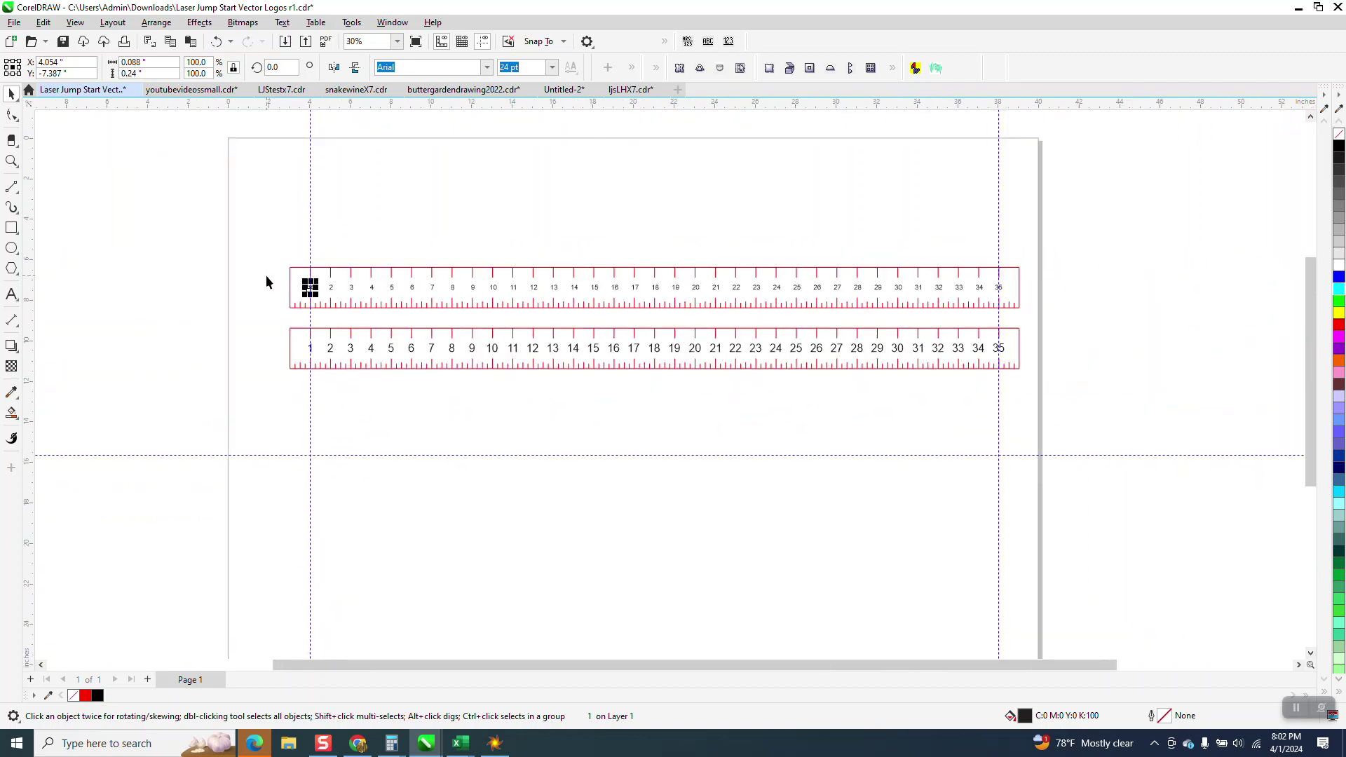
pyautogui.moveTo(267, 275); pyautogui.dragTo(423, 309)
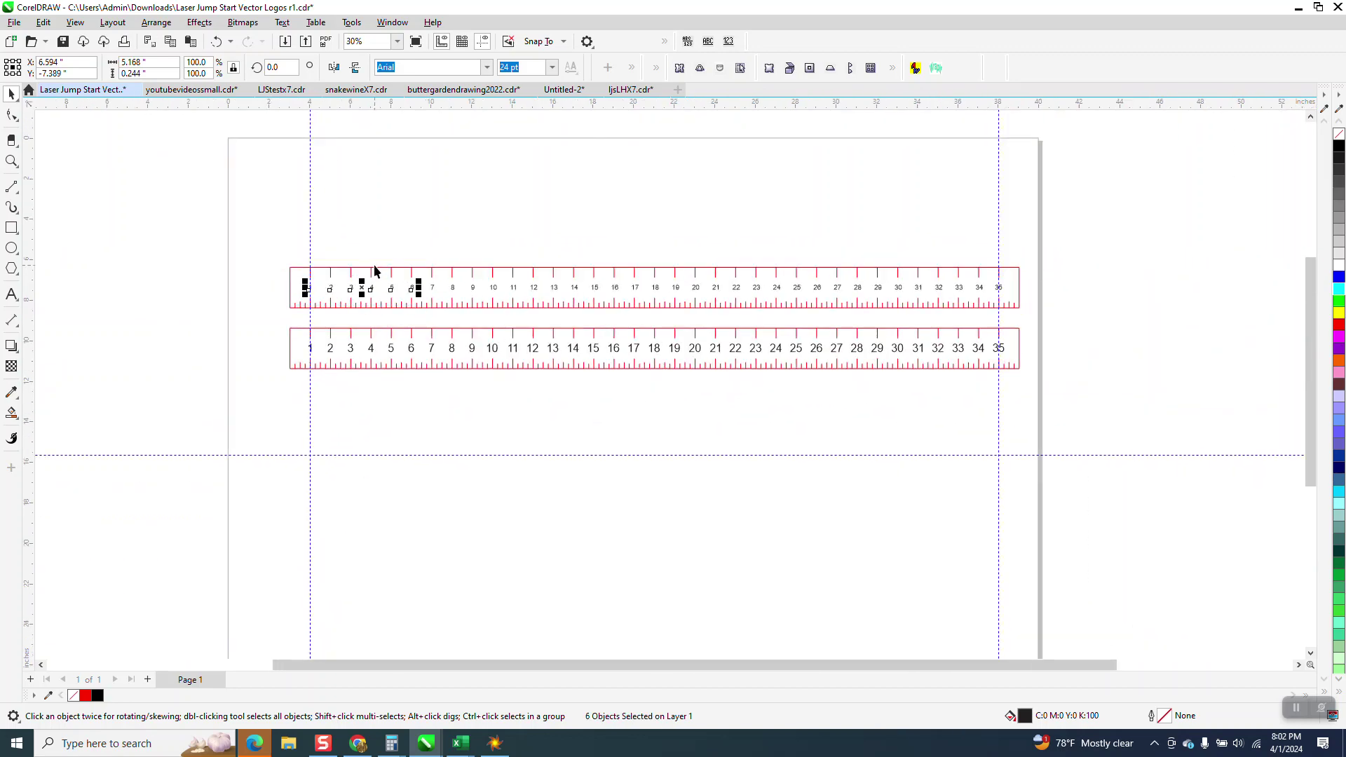
pyautogui.moveTo(272, 269); pyautogui.dragTo(1008, 309)
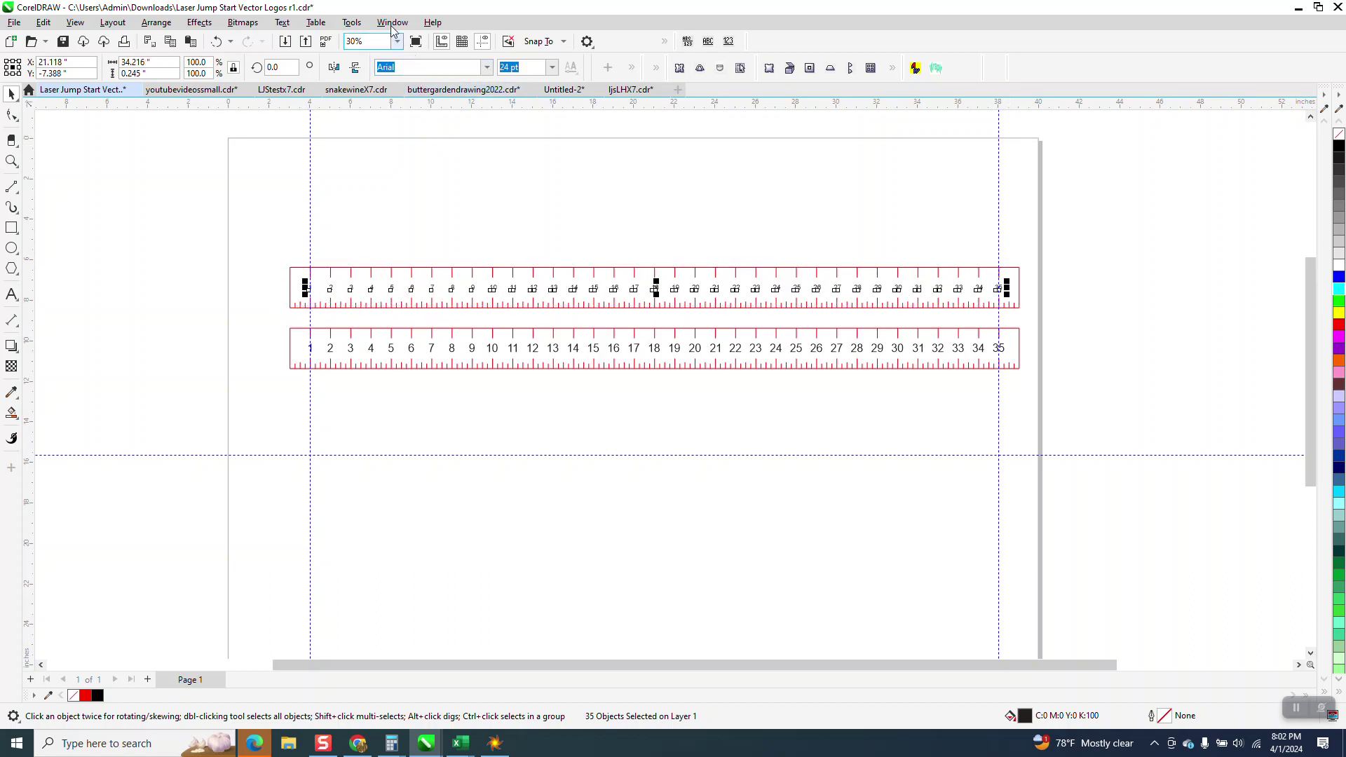
pyautogui.click(391, 23)
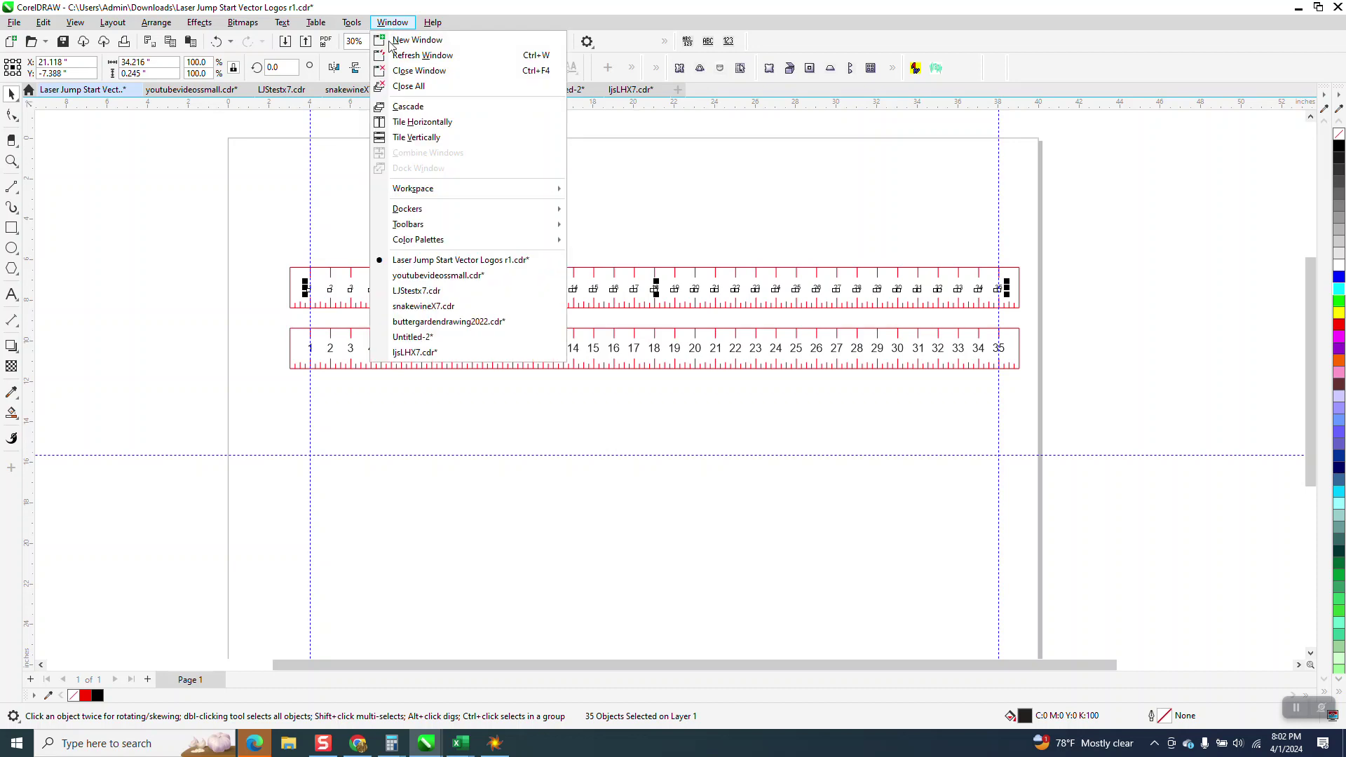
pyautogui.moveTo(420, 210)
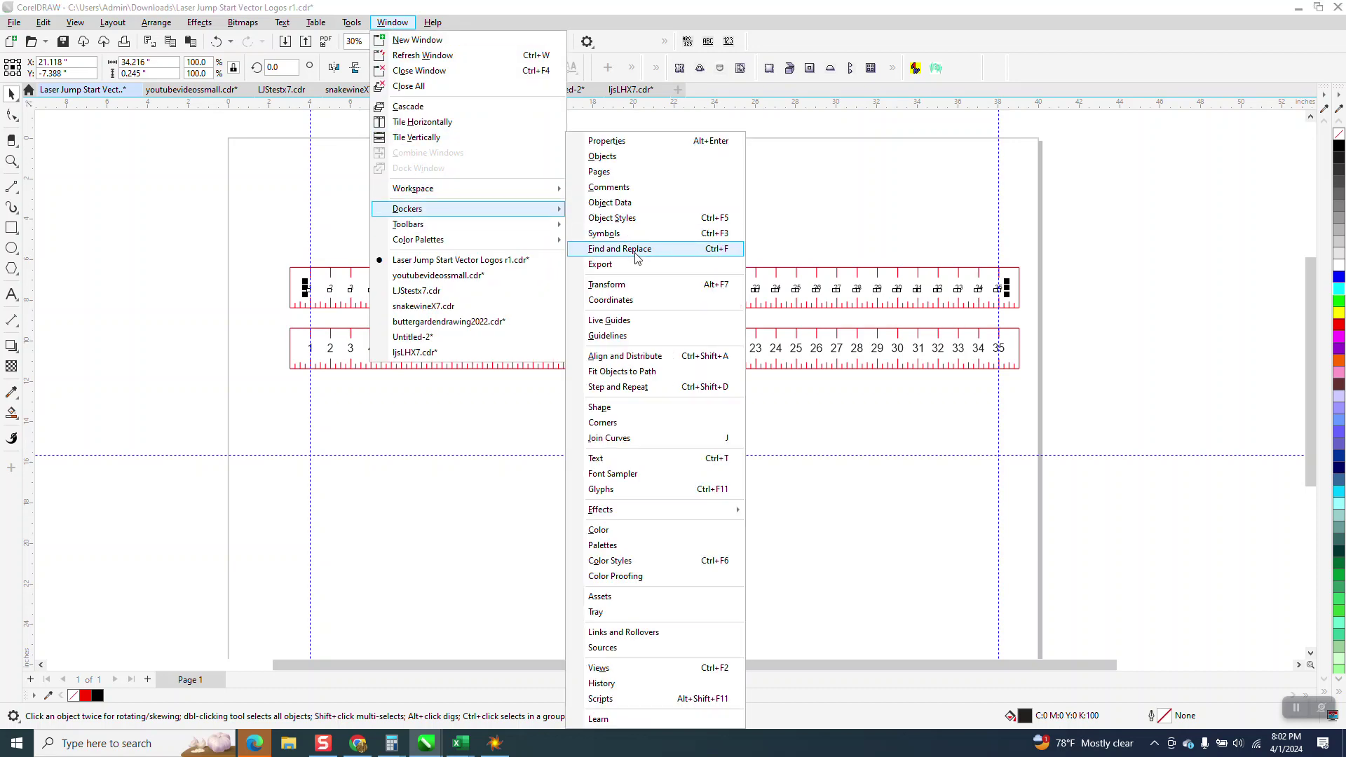
pyautogui.click(628, 357)
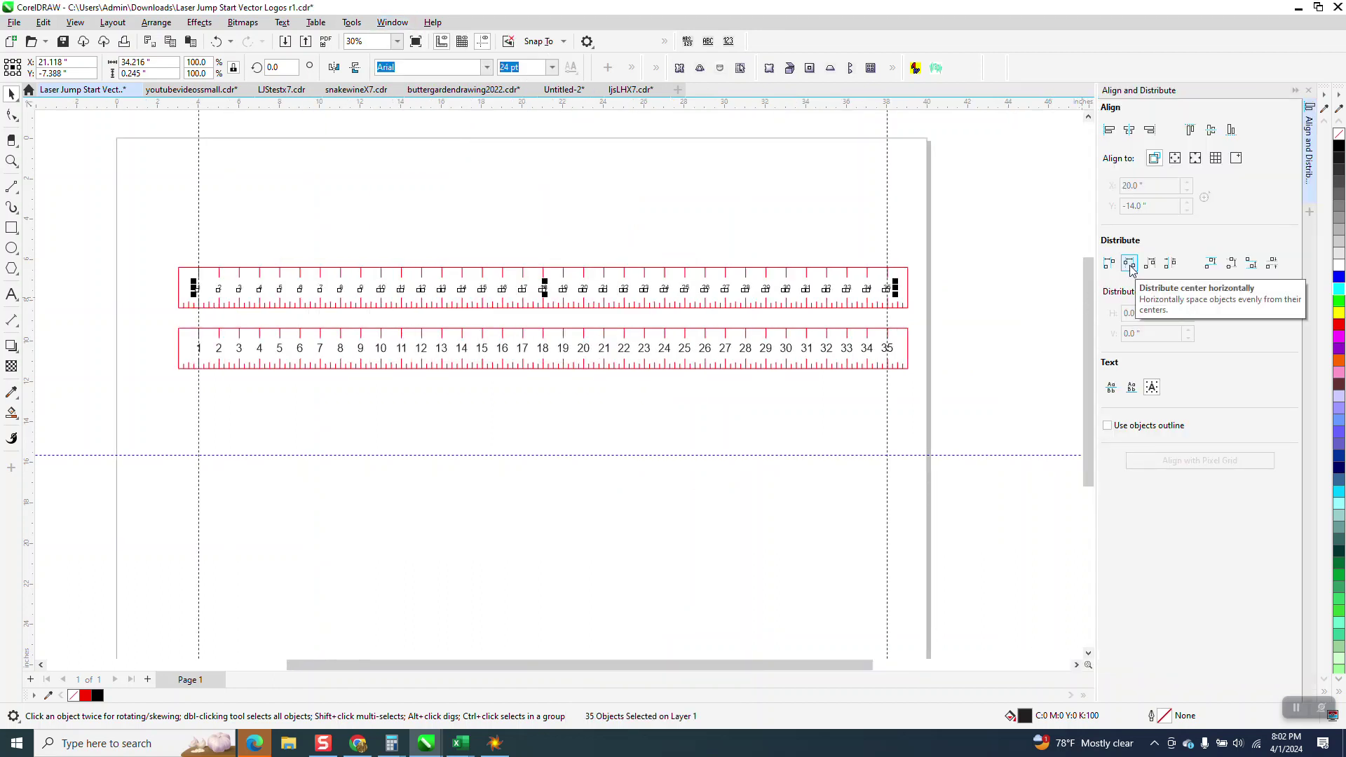
pyautogui.click(1130, 267)
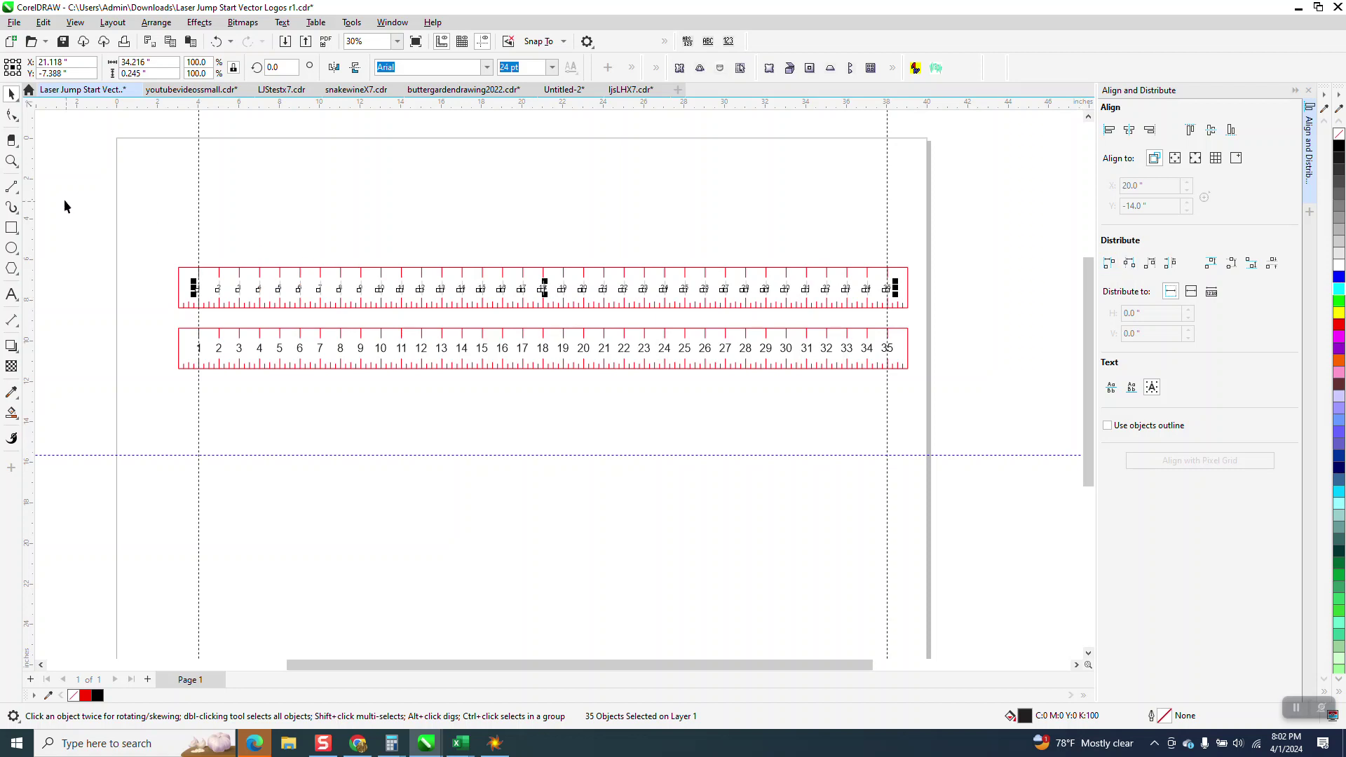
pyautogui.click(20, 165)
# Step: Zoom in to inspect the numbers near 35, then the numbers 1 to 9
pyautogui.moveTo(861, 265); pyautogui.dragTo(996, 356)
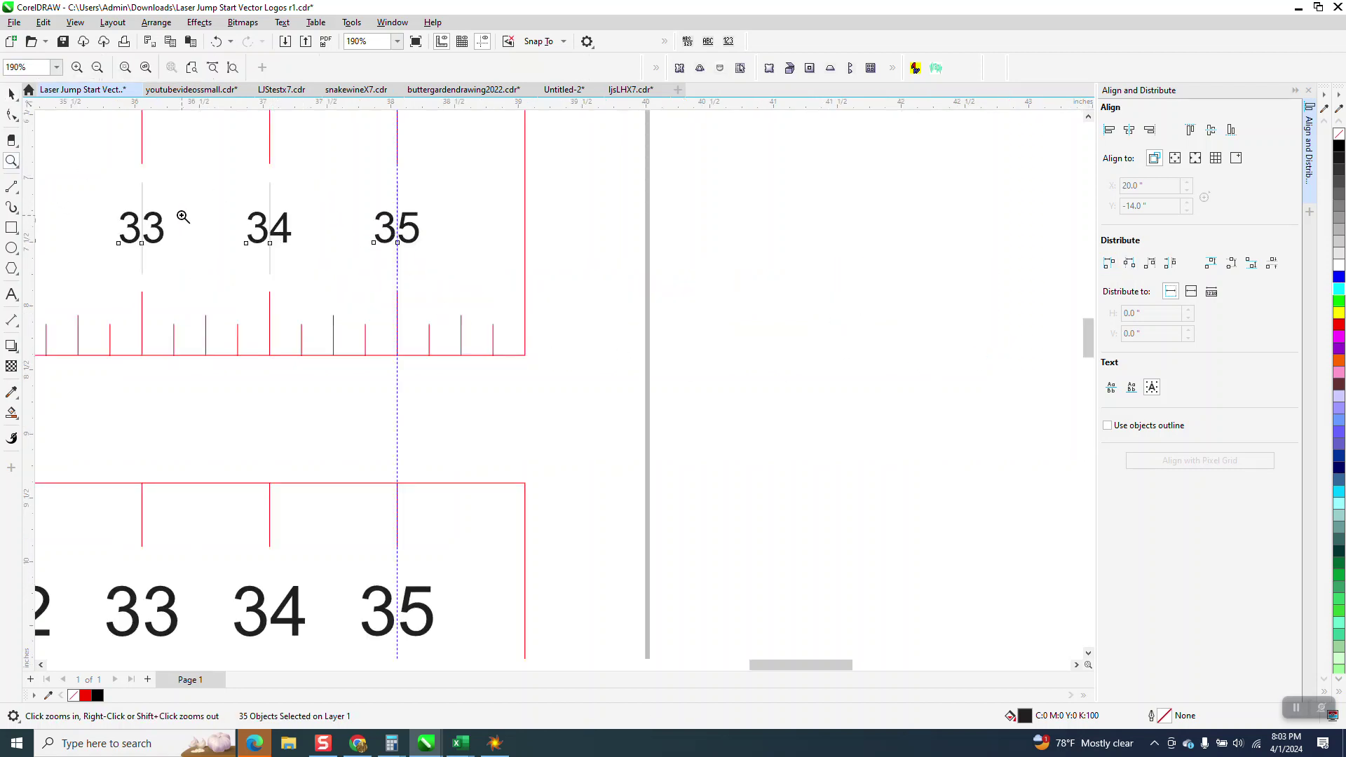
pyautogui.scroll(-5, 520, 274)
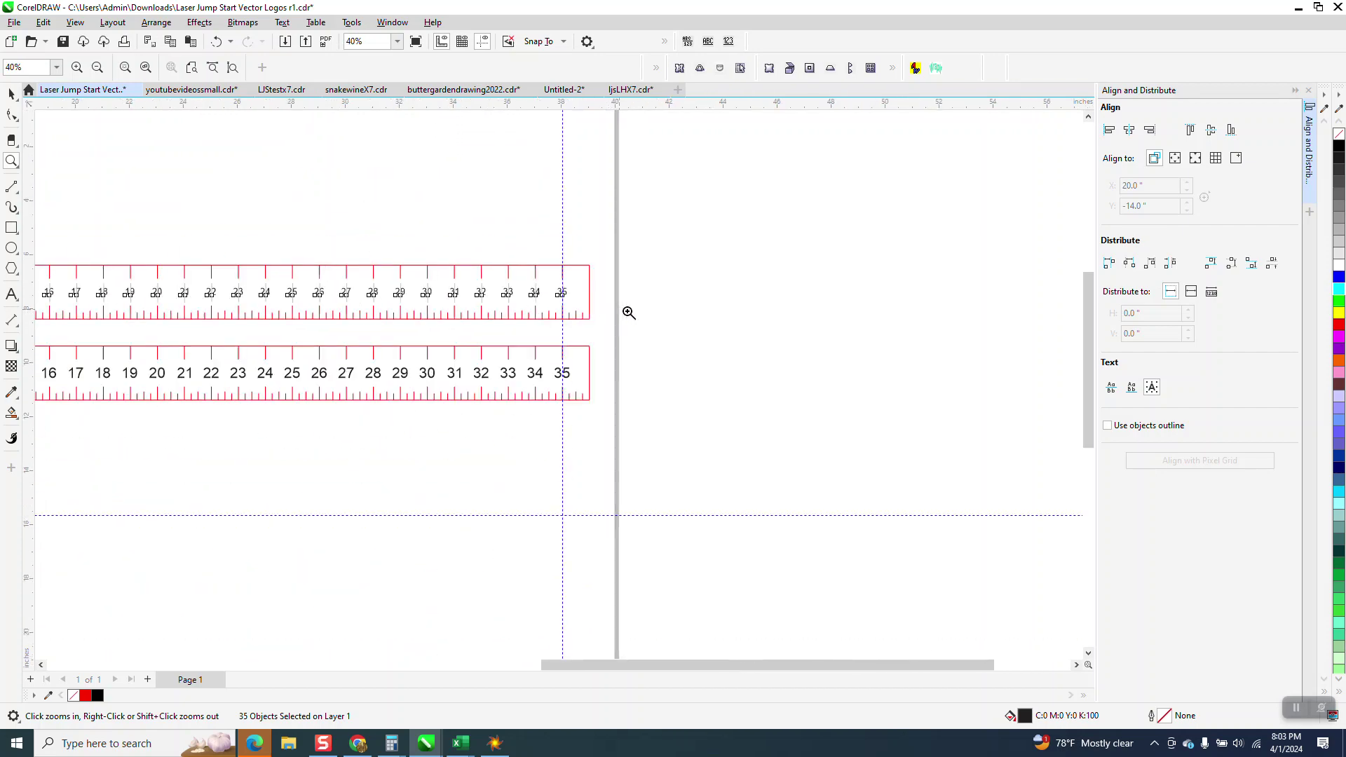
pyautogui.scroll(-1, 675, 327)
pyautogui.moveTo(337, 321); pyautogui.dragTo(393, 330)
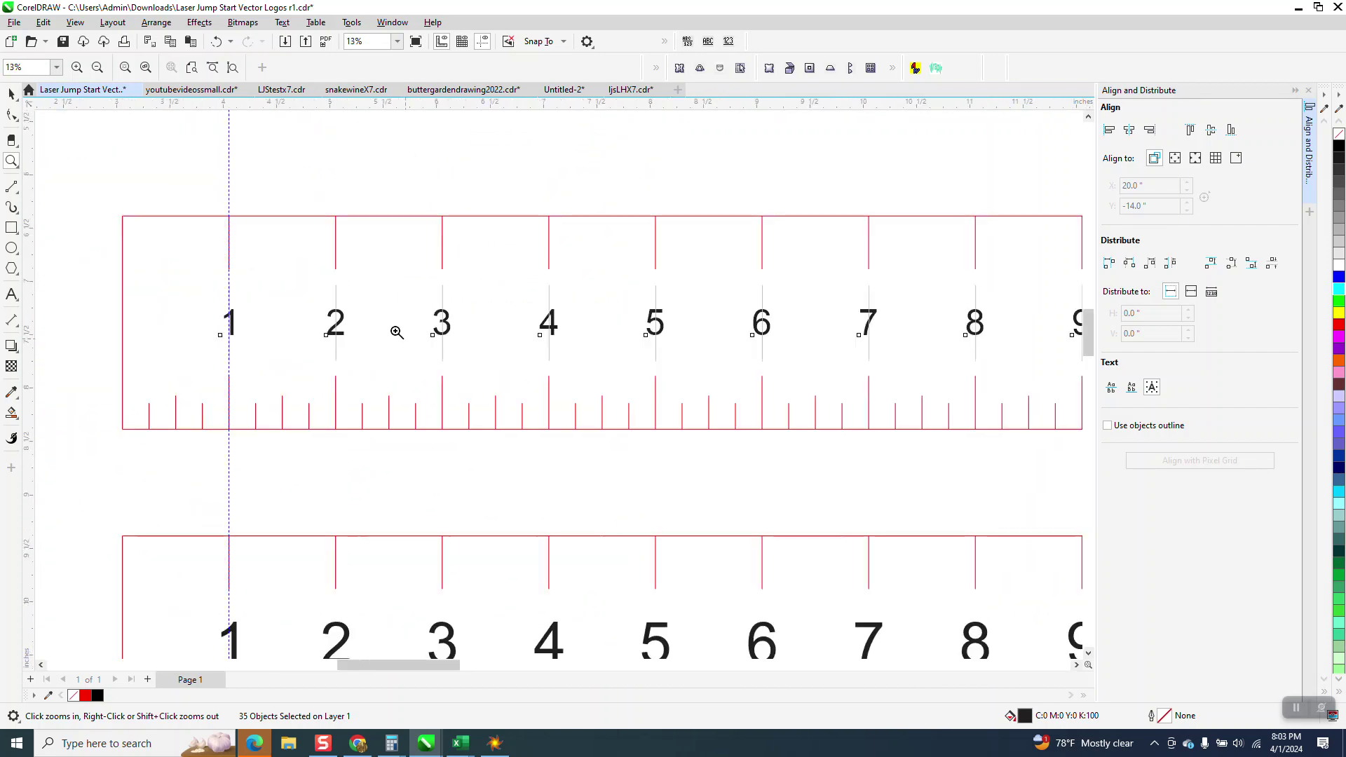
pyautogui.click(11, 93)
pyautogui.click(266, 168)
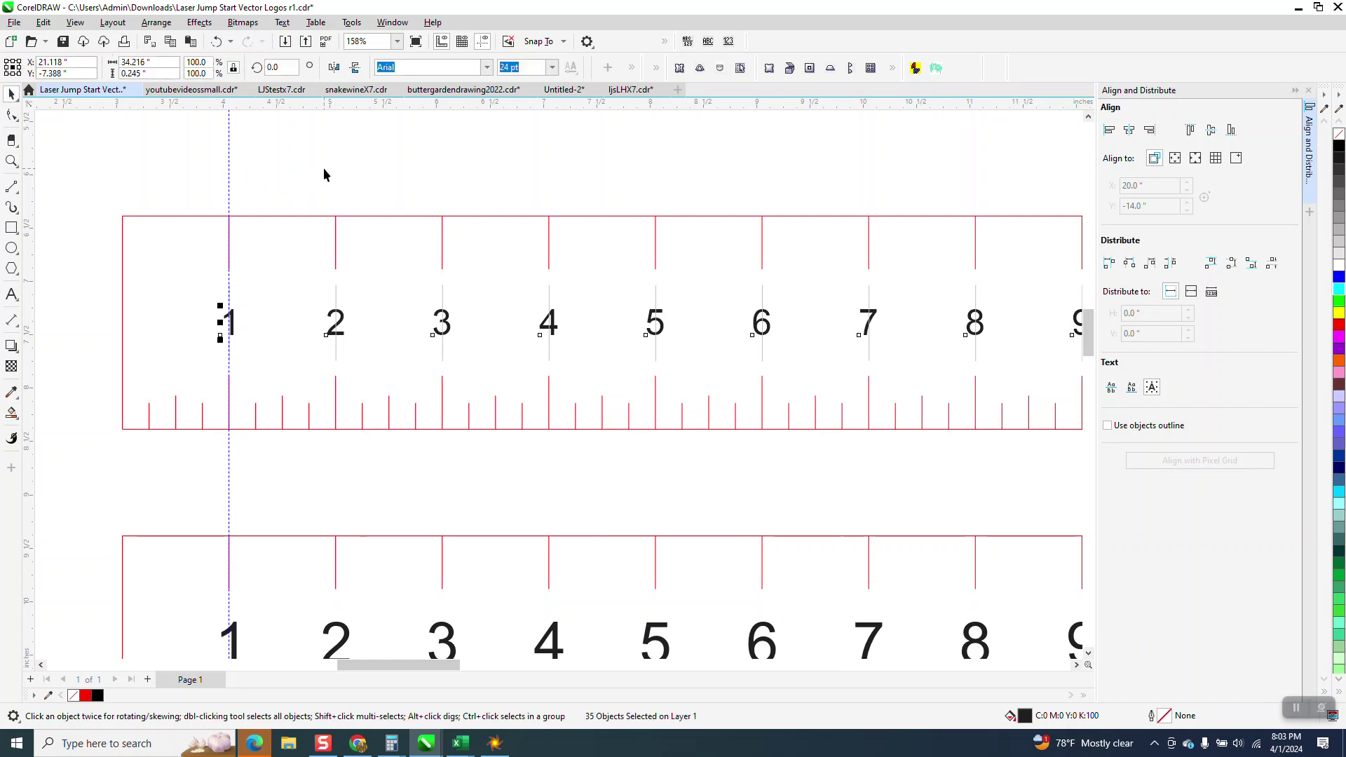
# Step: Snap the guideline onto the 2-inch tick at 5.054 inches and zoom in to confirm the 2 is centred
pyautogui.click(340, 319)
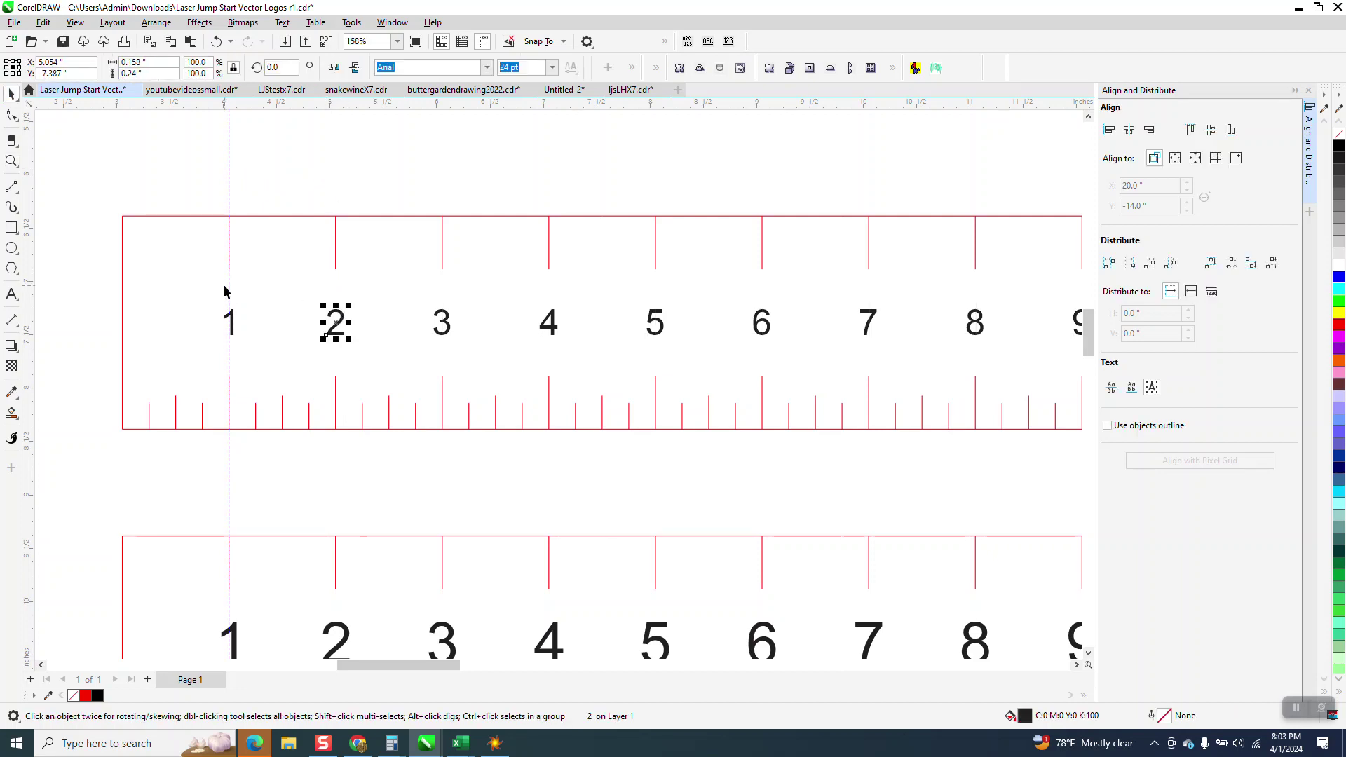
pyautogui.moveTo(230, 284); pyautogui.dragTo(336, 270)
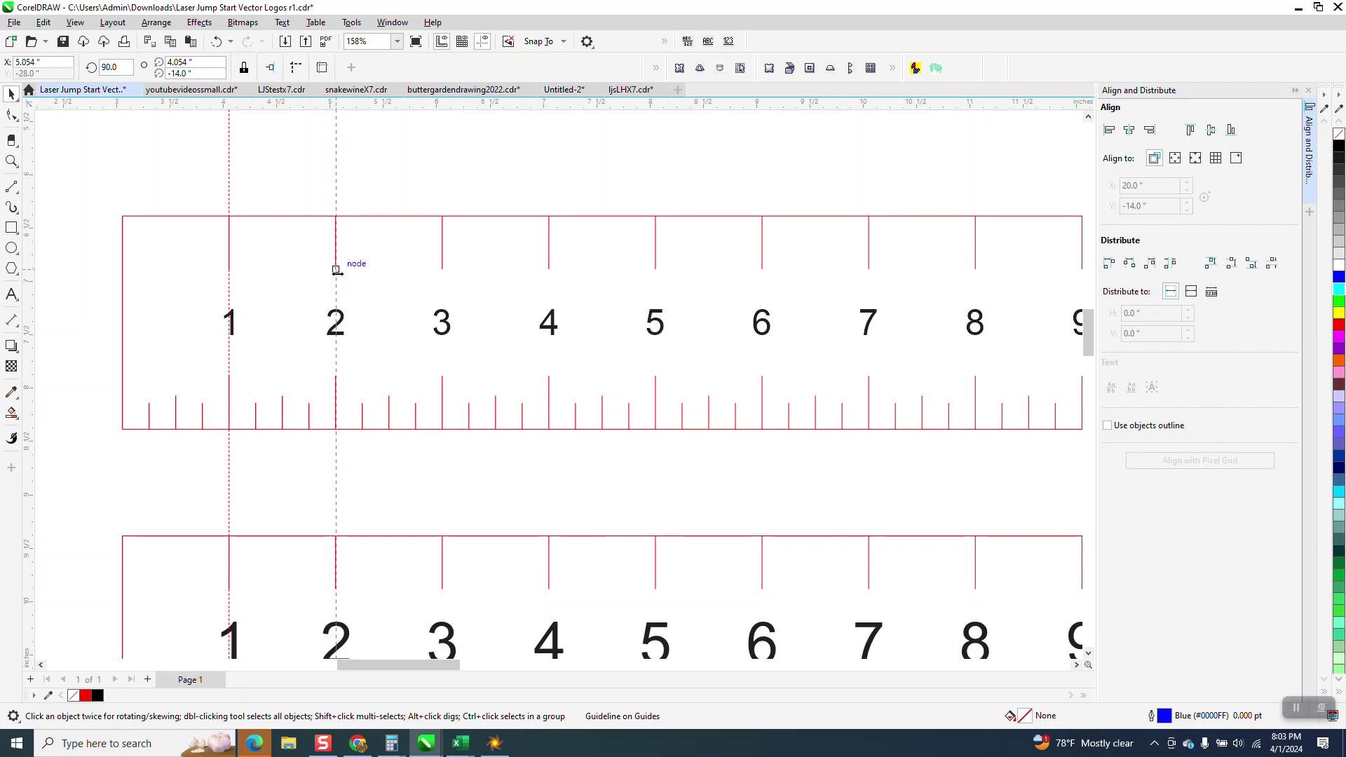
pyautogui.moveTo(346, 320); pyautogui.dragTo(336, 321)
pyautogui.click(336, 323)
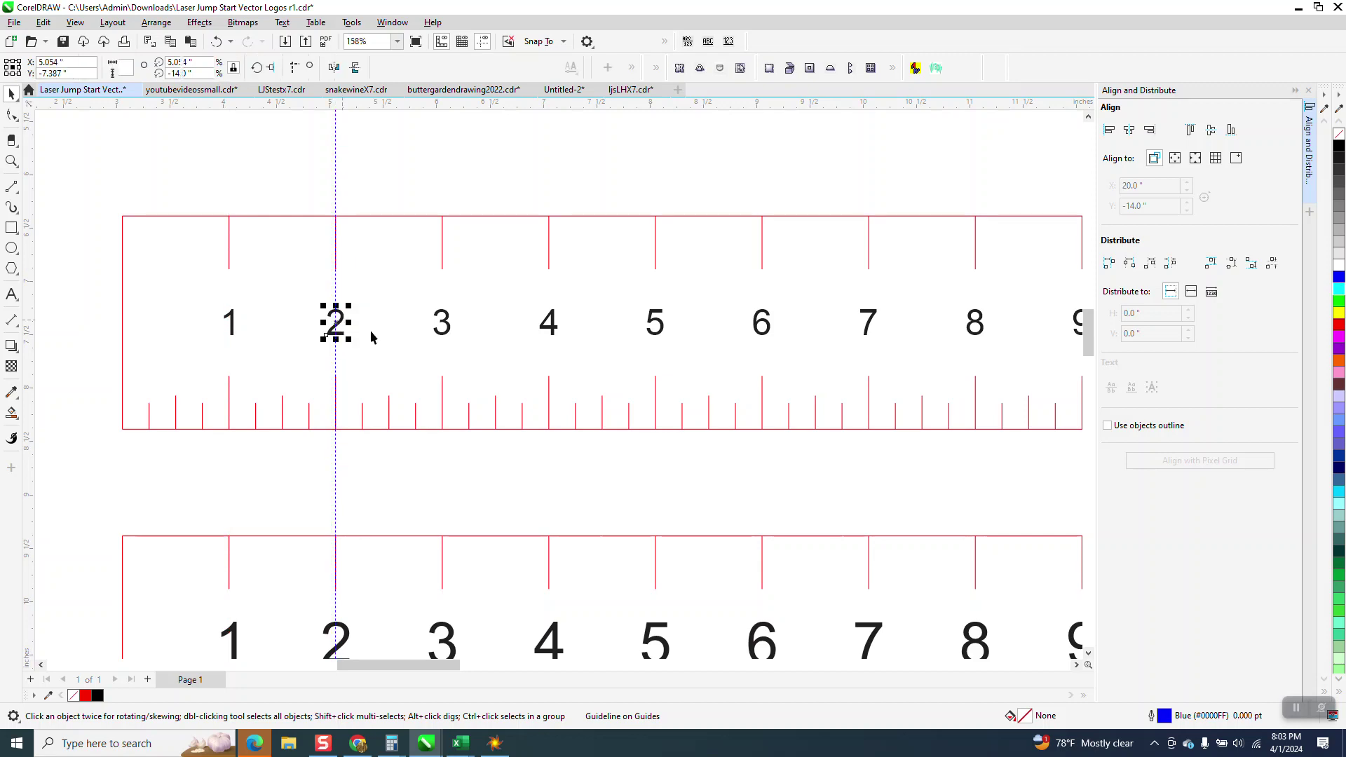
pyautogui.click(9, 162)
pyautogui.moveTo(306, 219); pyautogui.dragTo(537, 438)
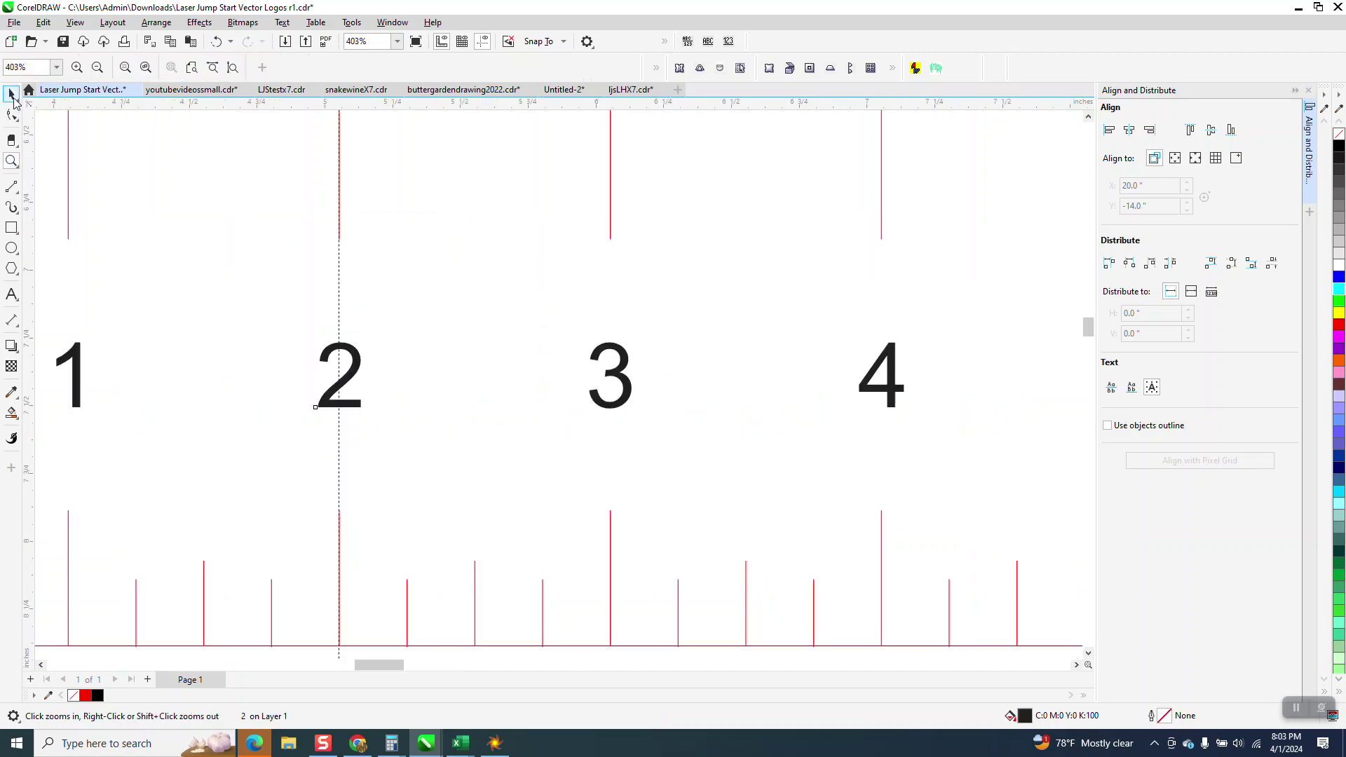
pyautogui.press('space')
pyautogui.scroll(-2, 483, 407)
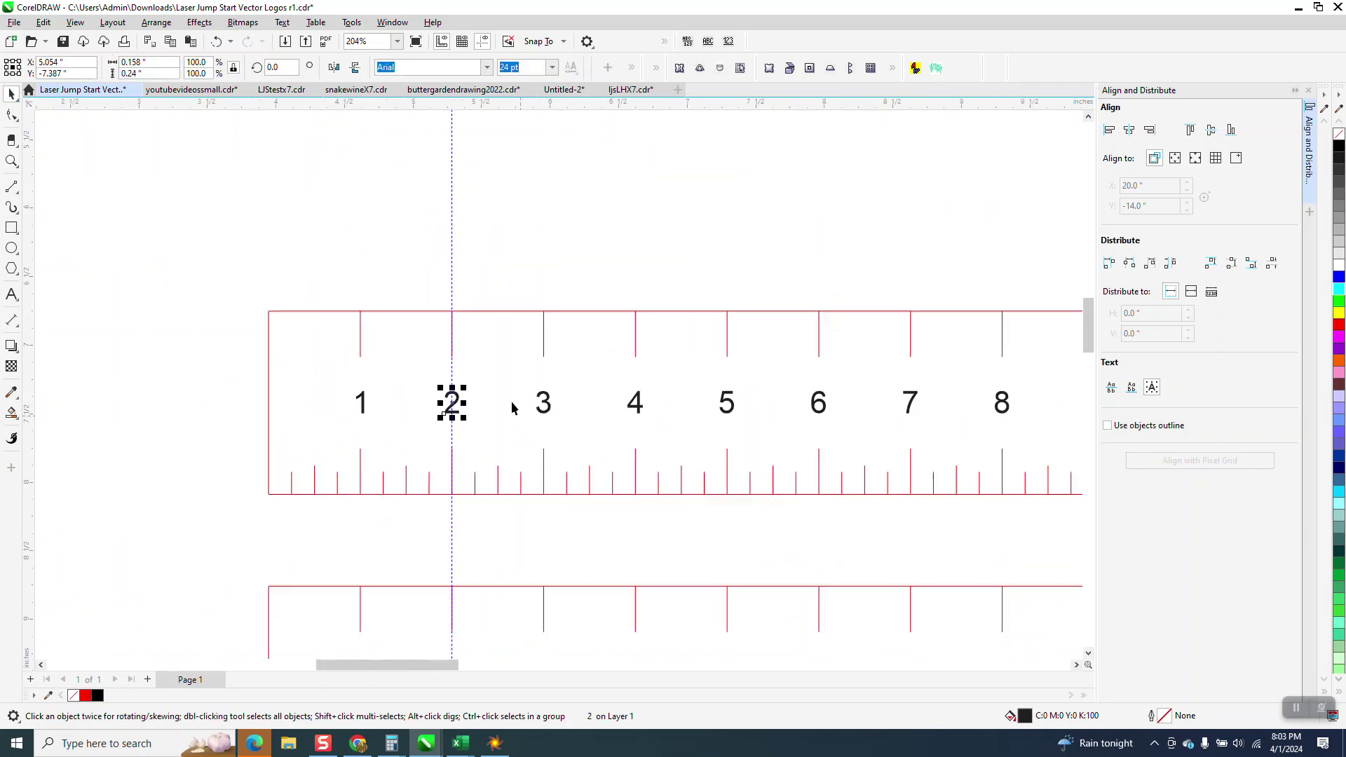
pyautogui.scroll(-2, 511, 266)
pyautogui.scroll(-4, 366, 256)
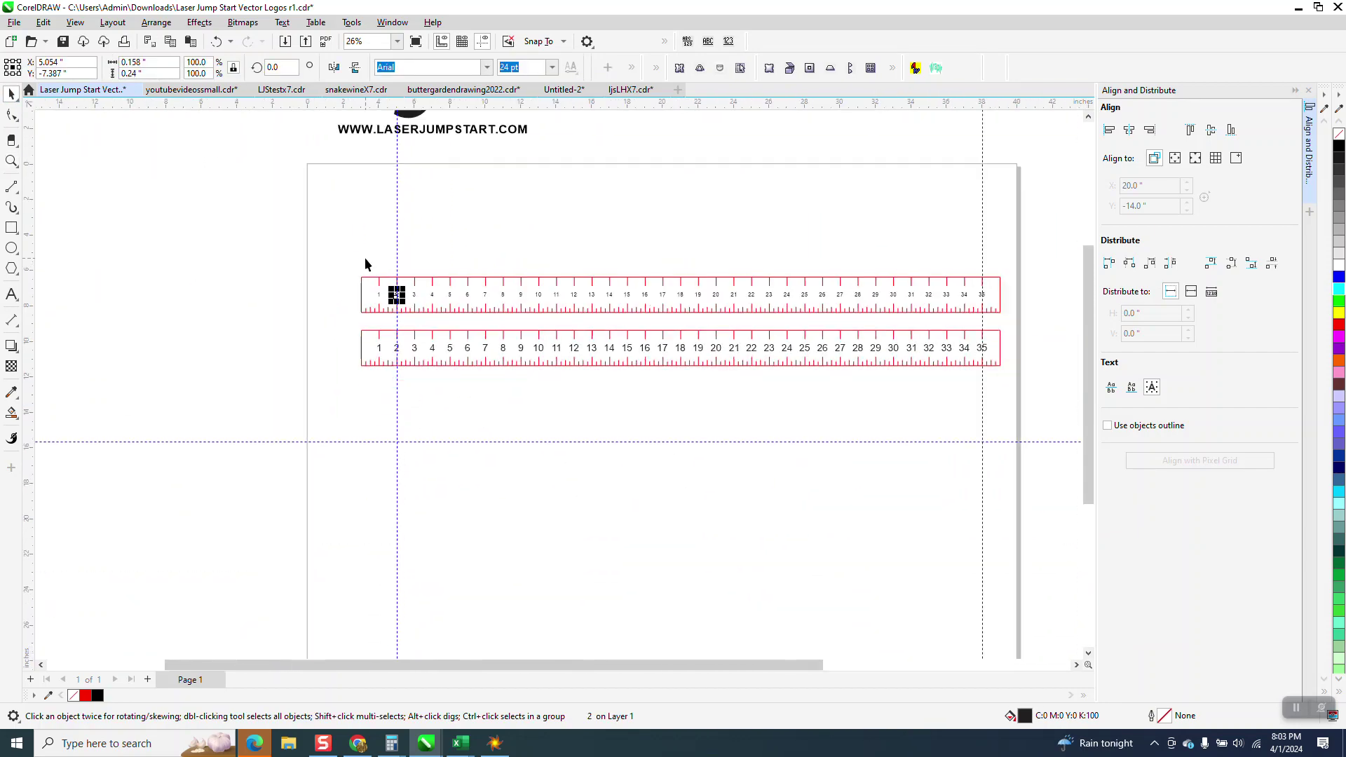
pyautogui.scroll(-2, 484, 364)
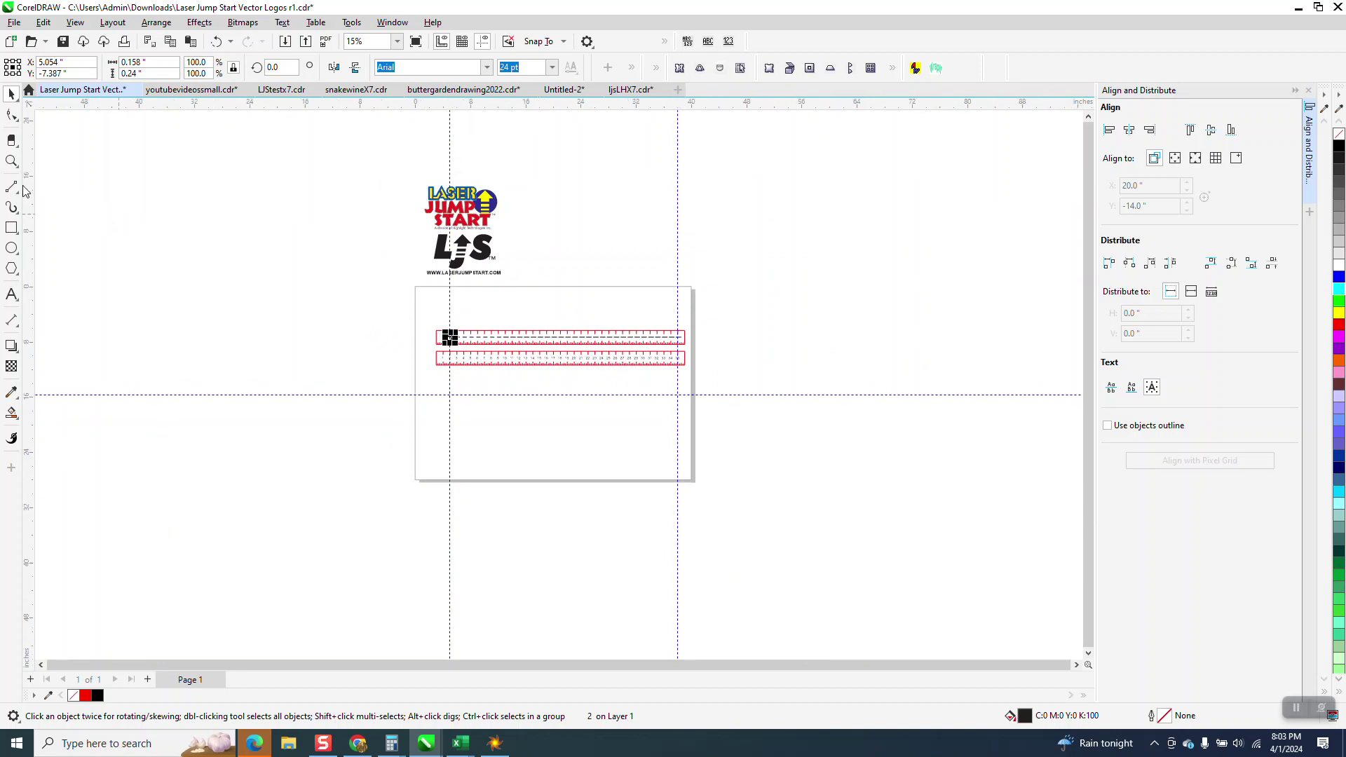
# Step: Zoom in with the Zoom tool to inspect the LJS logo
pyautogui.click(11, 160)
pyautogui.scroll(-1, 417, 217)
pyautogui.moveTo(540, 289); pyautogui.dragTo(416, 187)
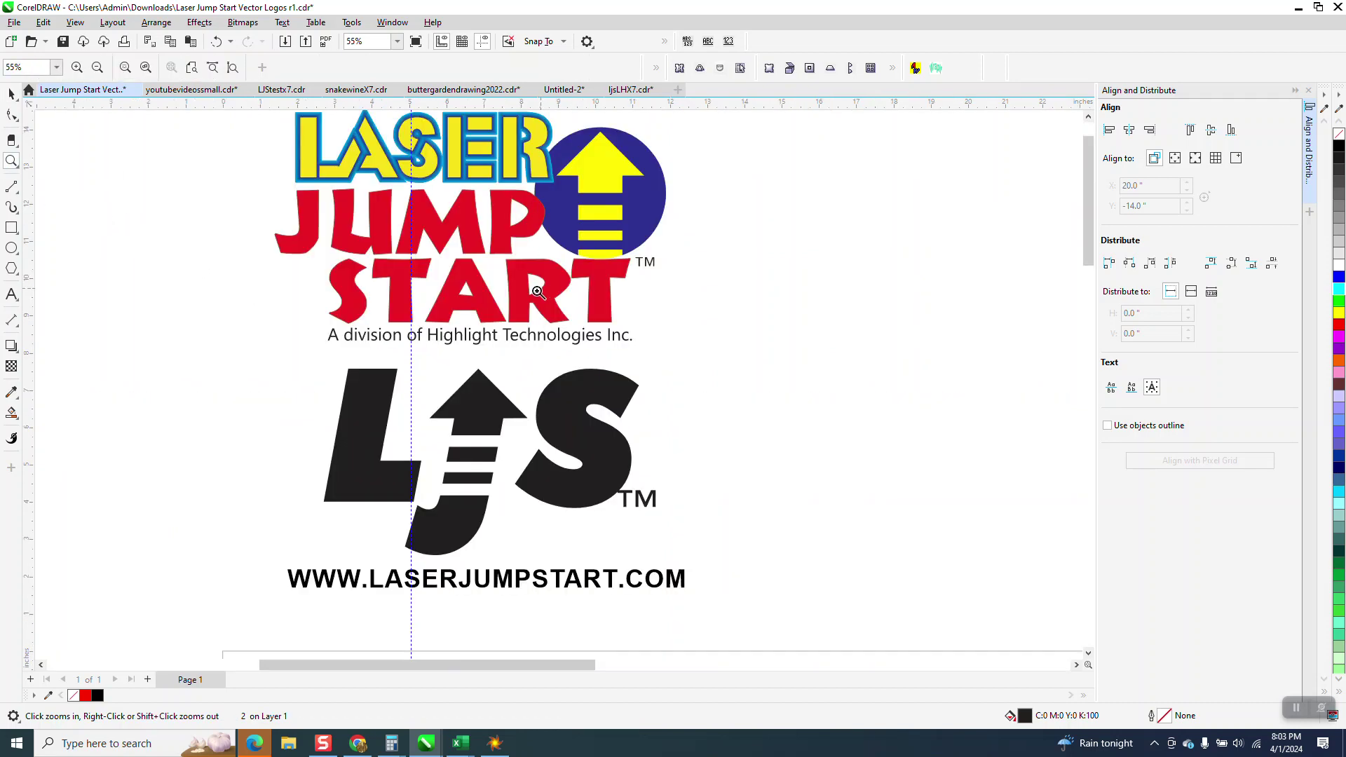
pyautogui.scroll(-1, 522, 301)
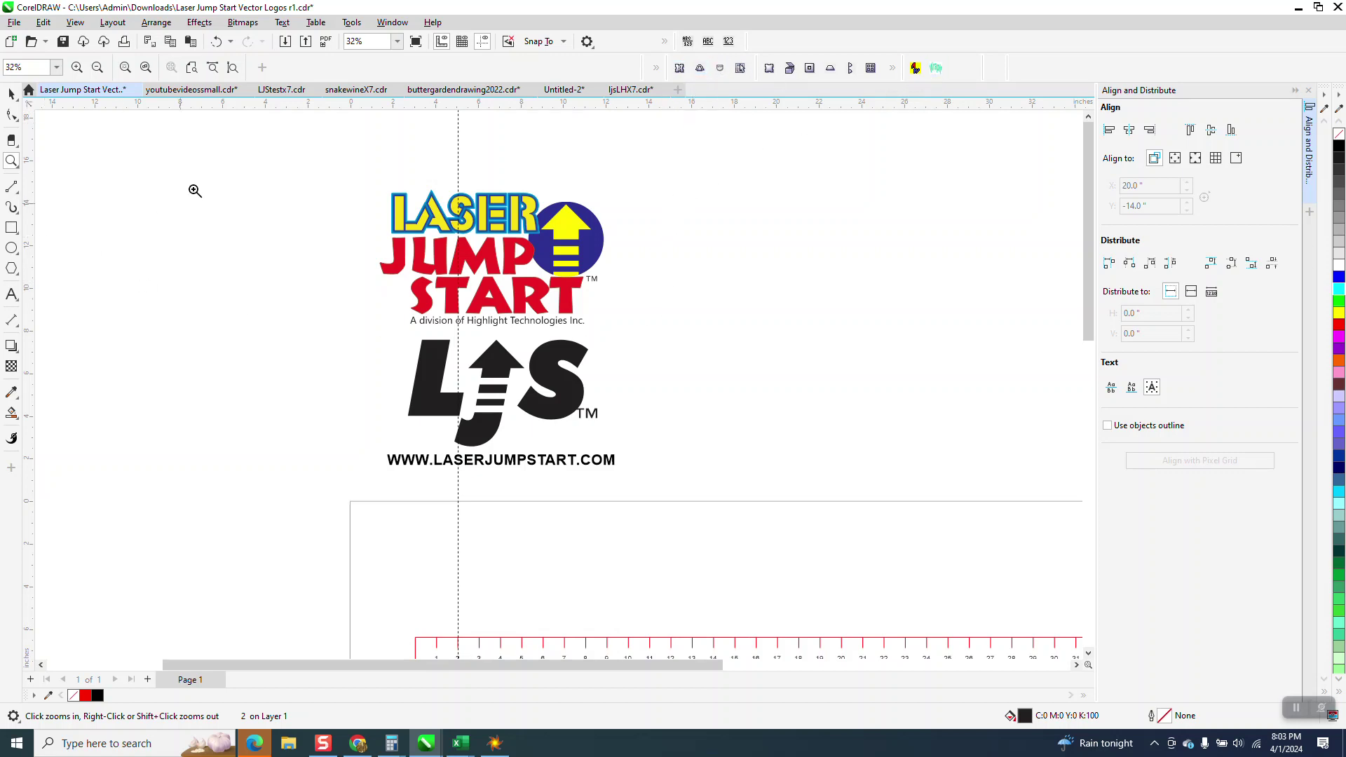
pyautogui.moveTo(272, 158); pyautogui.dragTo(771, 501)
pyautogui.scroll(-2, 508, 391)
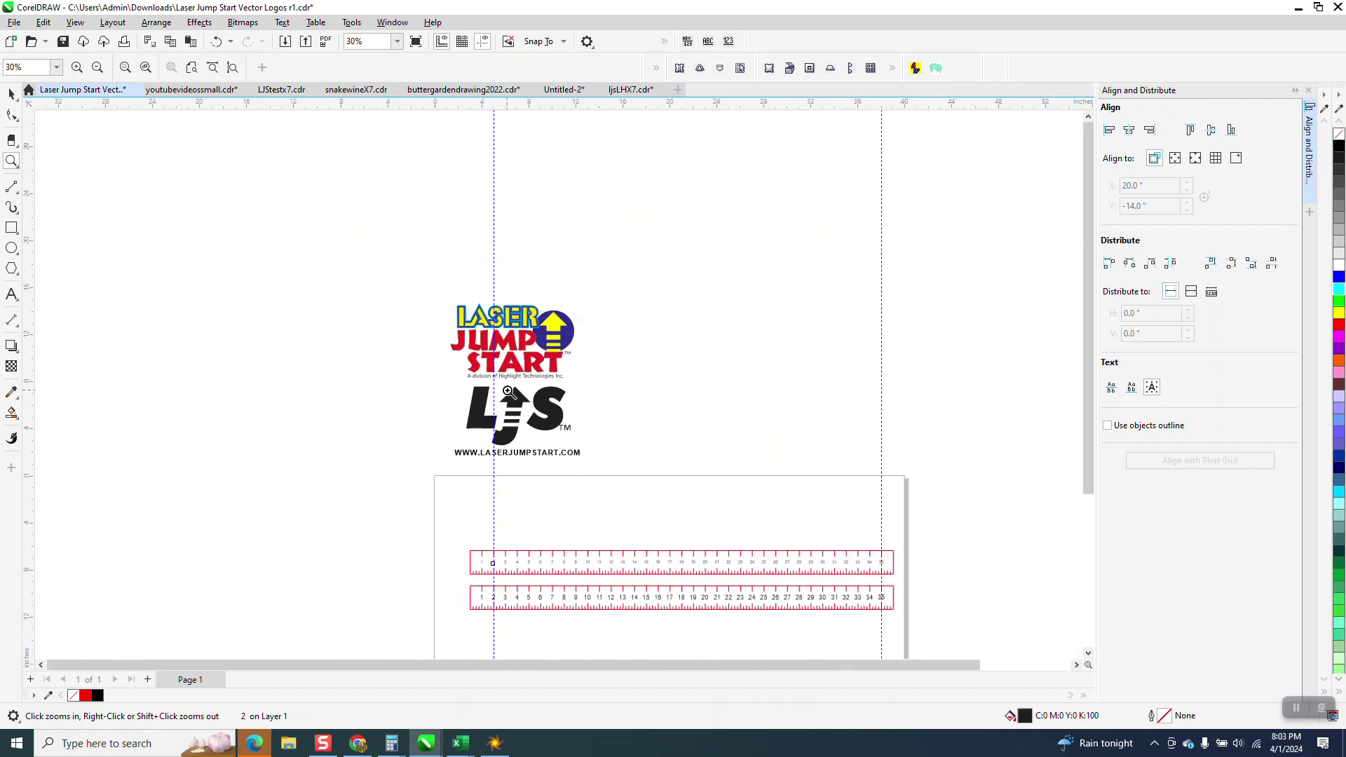
pyautogui.scroll(-3, 508, 392)
# Step: Close the Align and Distribute docker, check the logo and web address, then zoom onto both rulers
pyautogui.click(1309, 92)
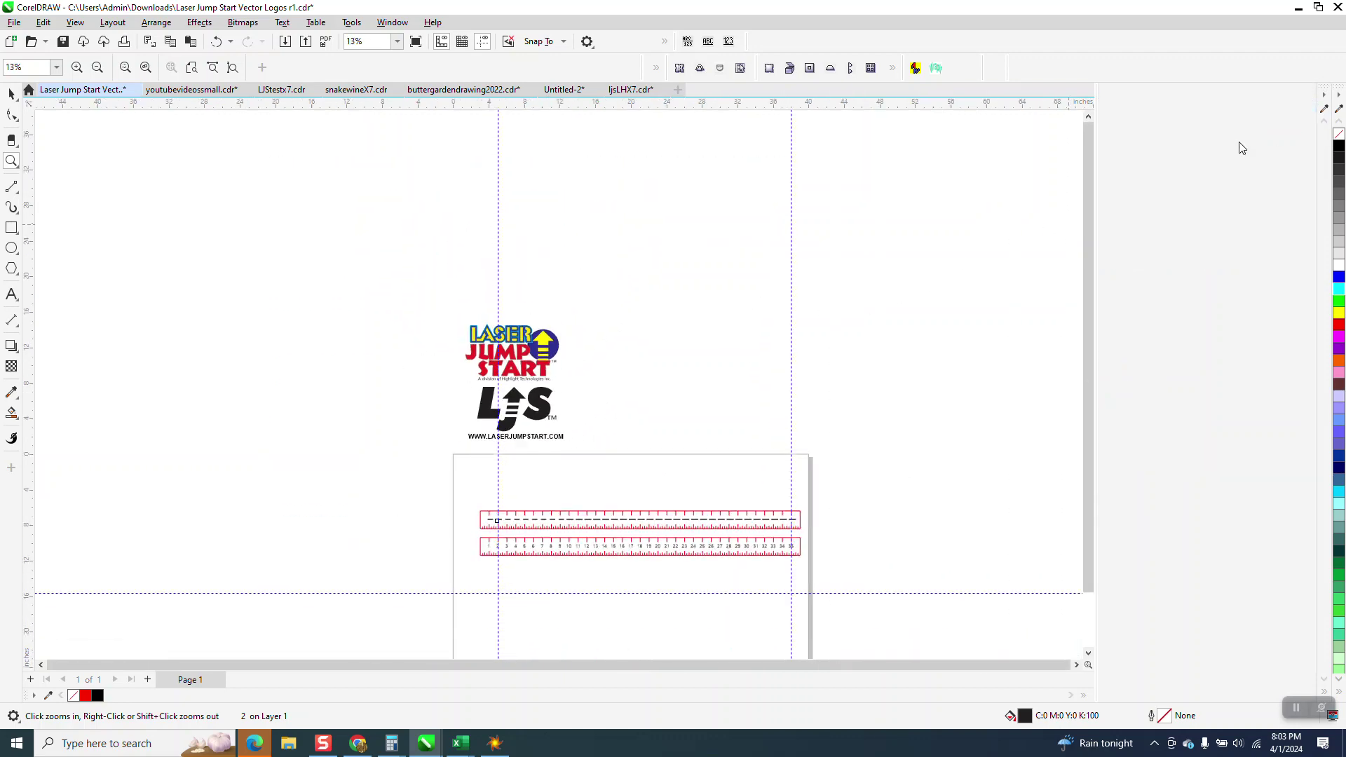
pyautogui.scroll(-1, 562, 411)
pyautogui.moveTo(579, 458); pyautogui.dragTo(856, 532)
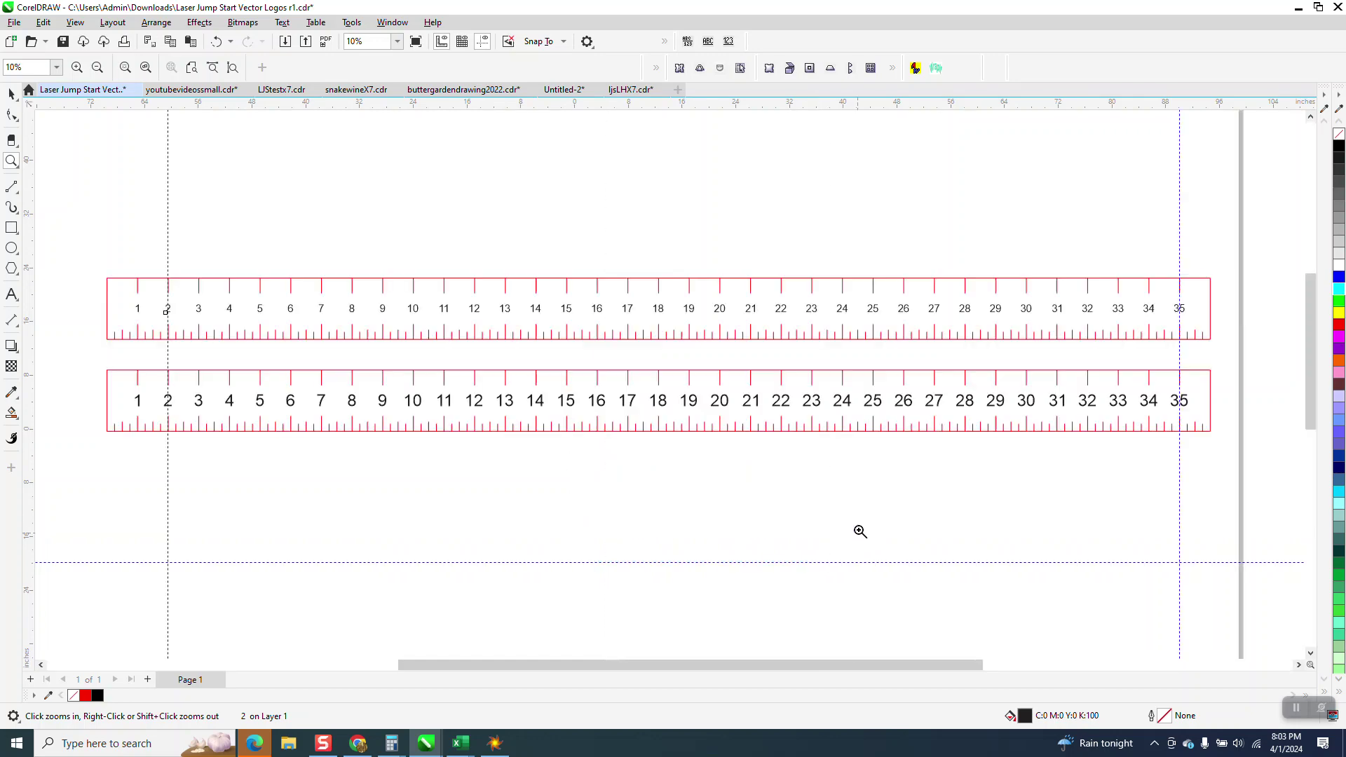
pyautogui.scroll(-1, 410, 357)
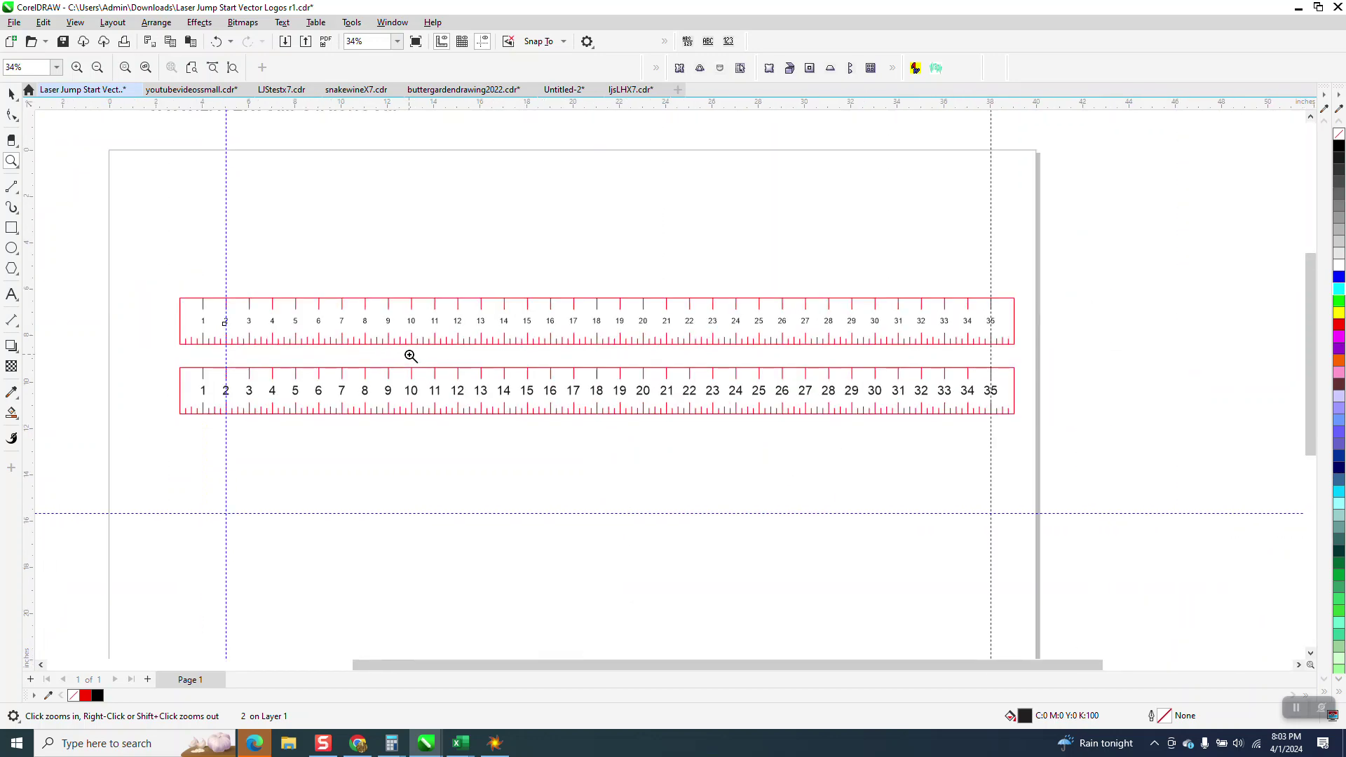
pyautogui.scroll(-2, 410, 356)
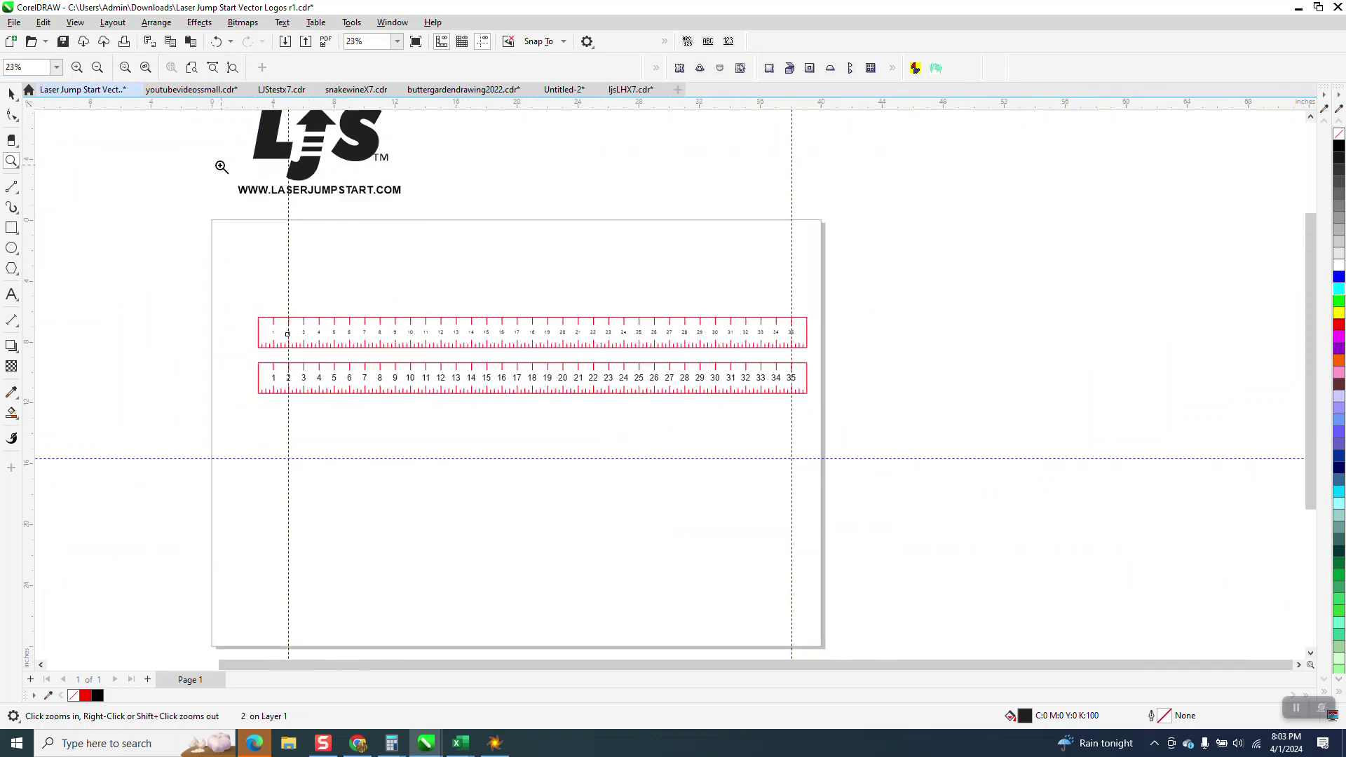
pyautogui.moveTo(221, 167); pyautogui.dragTo(528, 242)
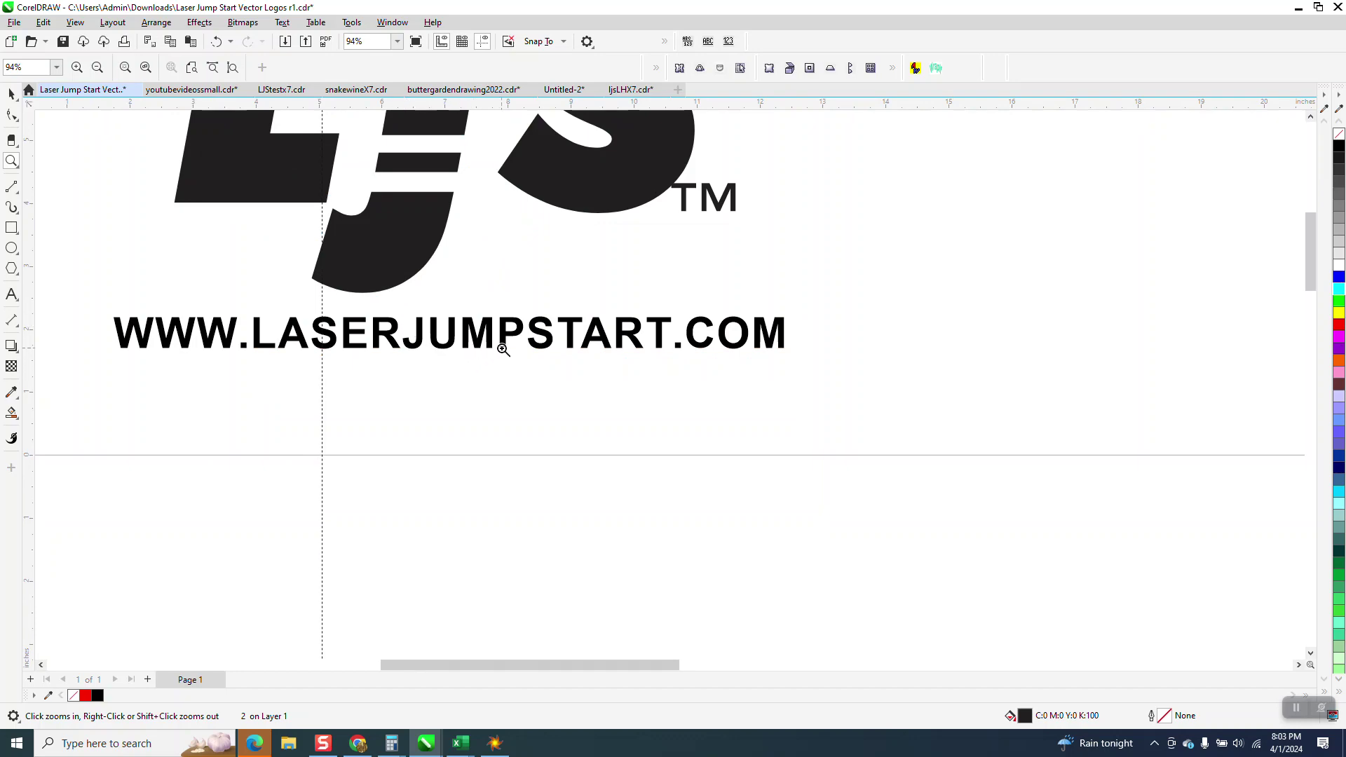
pyautogui.scroll(-6, 523, 391)
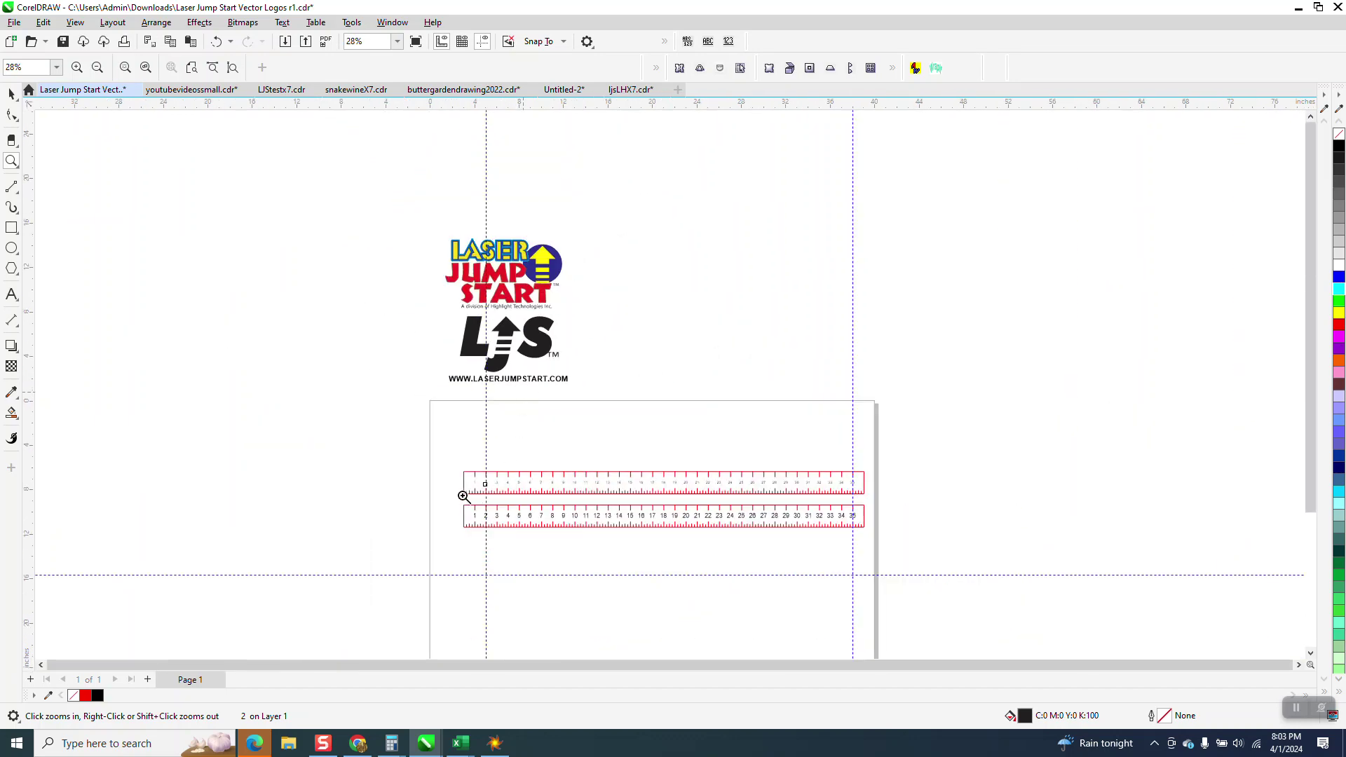
pyautogui.moveTo(454, 454); pyautogui.dragTo(927, 551)
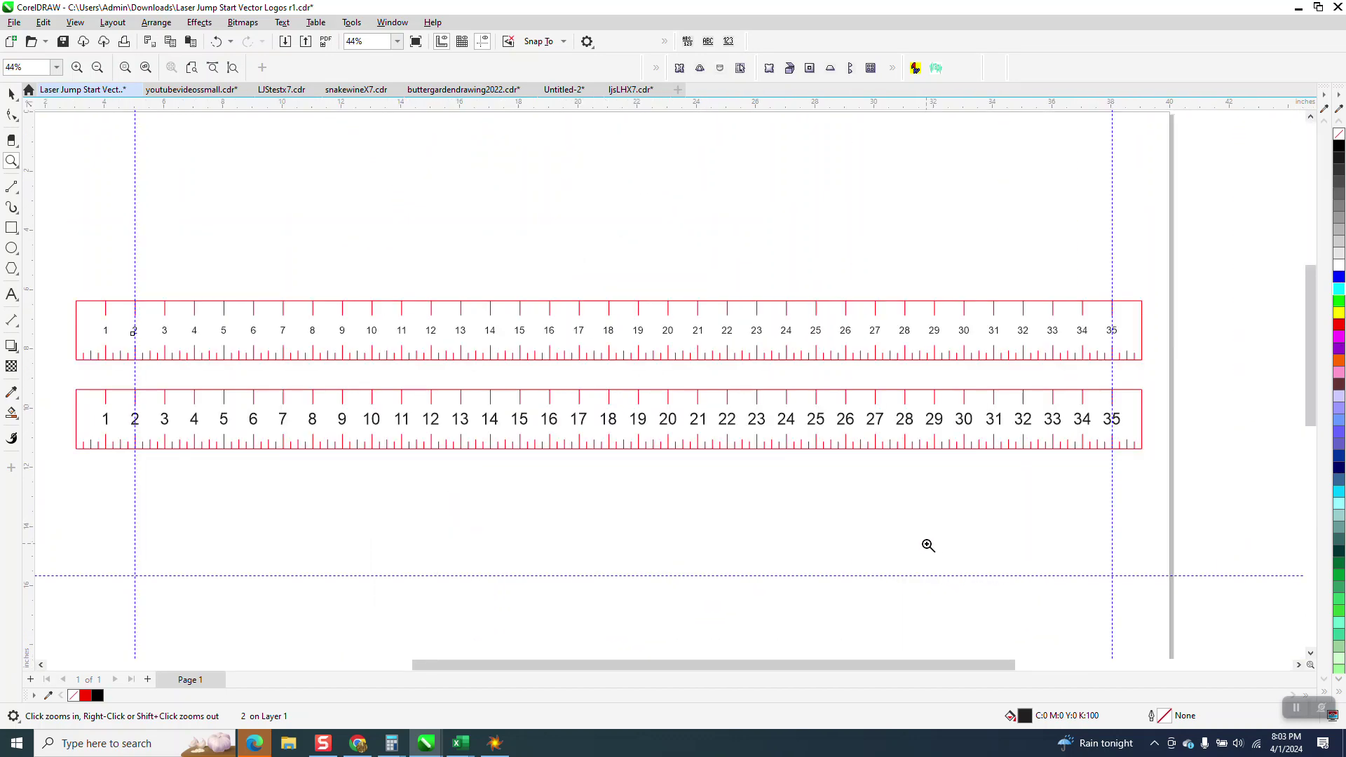